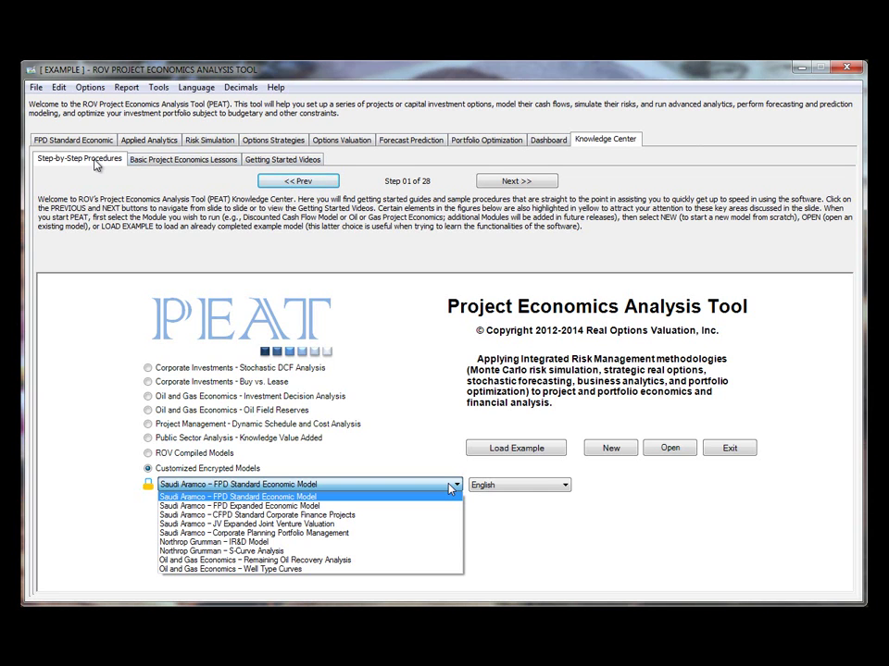
Step: Advance the step-by-step guide from Step 01 to Step 04 of 28
{"action": "left_click", "coordinate": [522, 182]}
{"action": "left_click", "coordinate": [533, 182]}
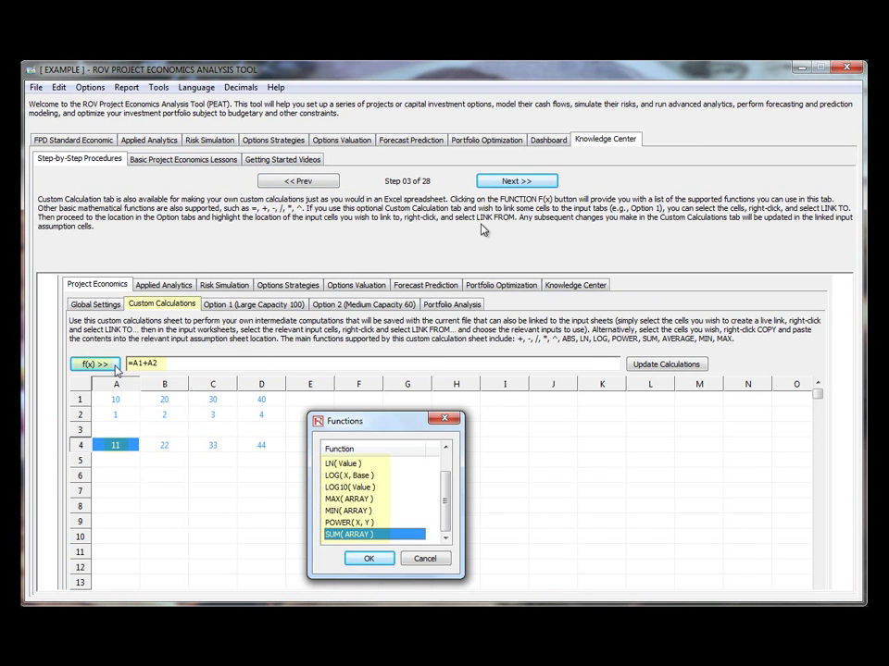
{"action": "left_click", "coordinate": [524, 184]}
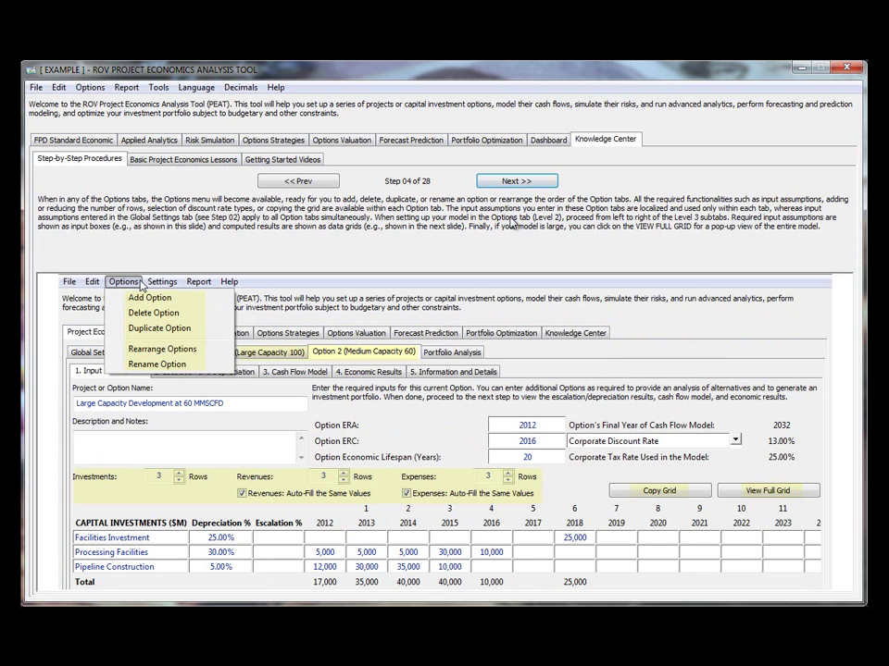
Step: Browse Basic Lessons 02–05 (NPV, IRR, MIRR) and the Getting Started Videos, then return to Step-by-Step Procedures
{"action": "left_click", "coordinate": [192, 163]}
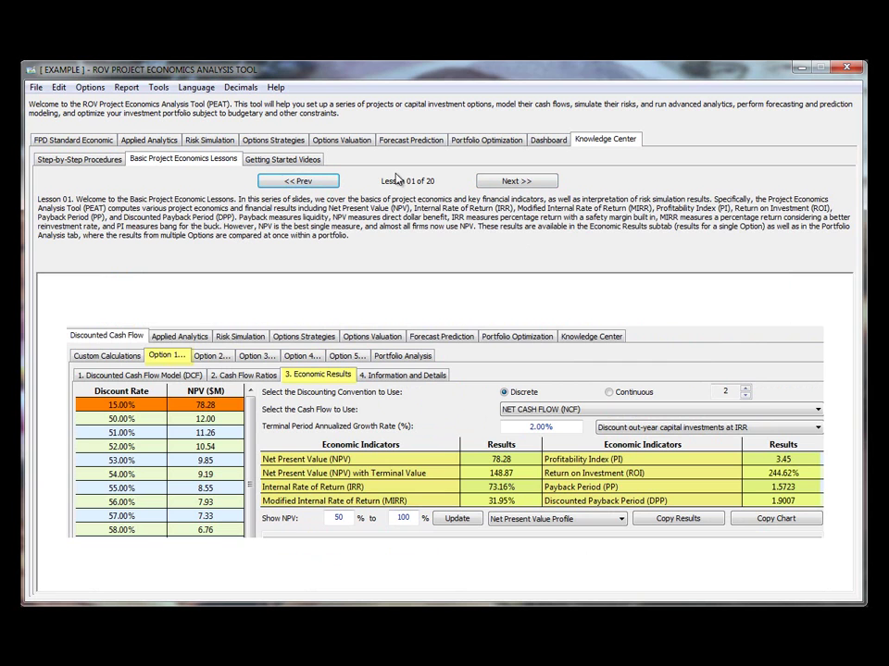
{"action": "left_click", "coordinate": [512, 184]}
{"action": "left_click", "coordinate": [523, 186]}
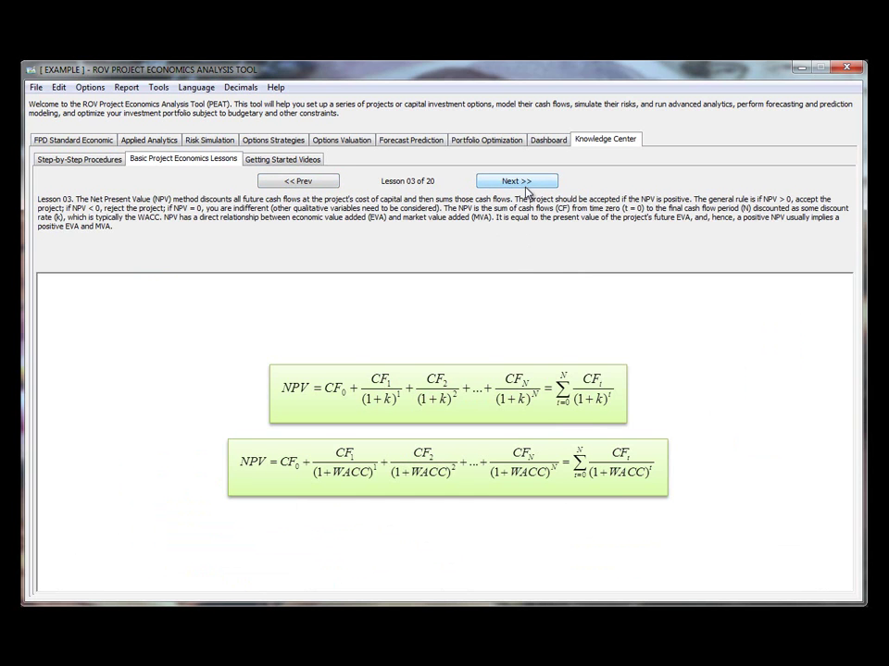
{"action": "left_click", "coordinate": [531, 182]}
{"action": "left_click", "coordinate": [540, 185]}
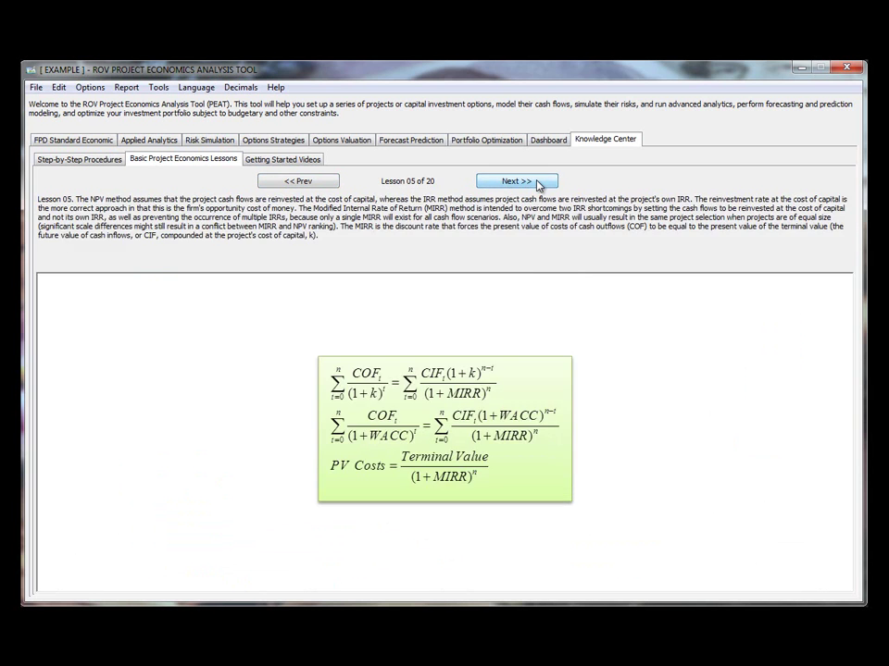
{"action": "left_click", "coordinate": [292, 163]}
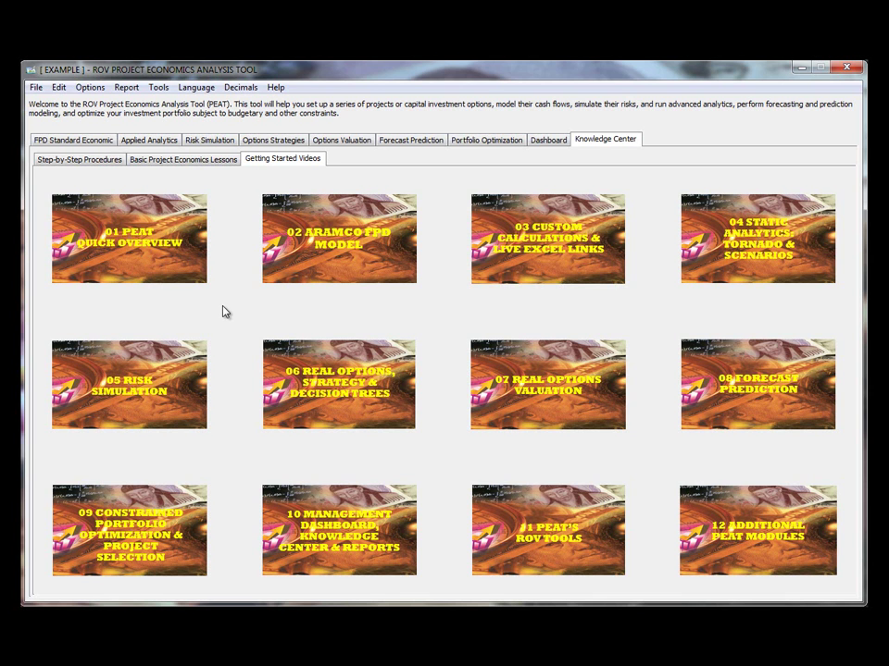
{"action": "left_click", "coordinate": [111, 162]}
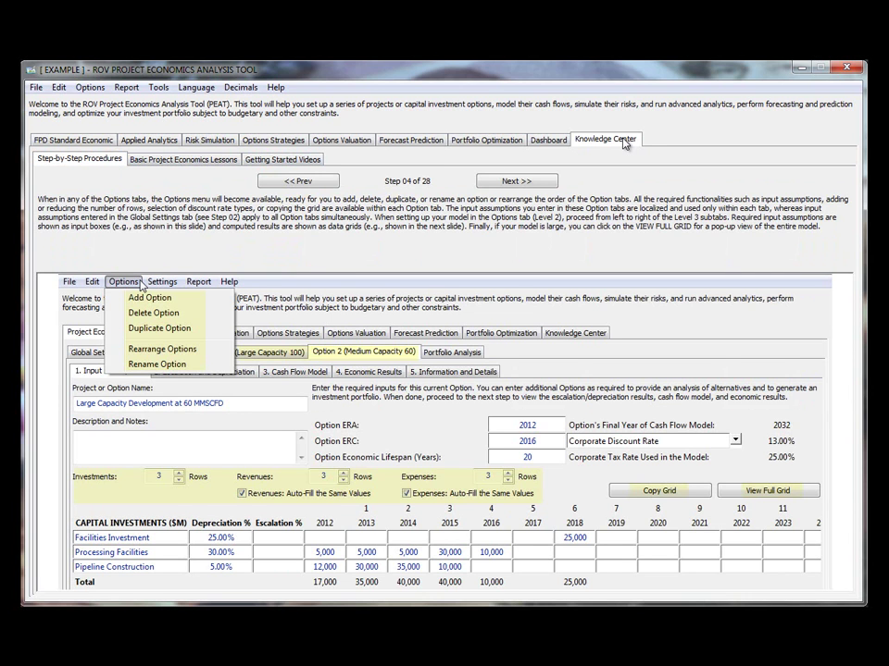
Step: View the Help > About splash, then open the Help > Extras folder of PEAT guide PDFs
{"action": "left_click", "coordinate": [275, 88]}
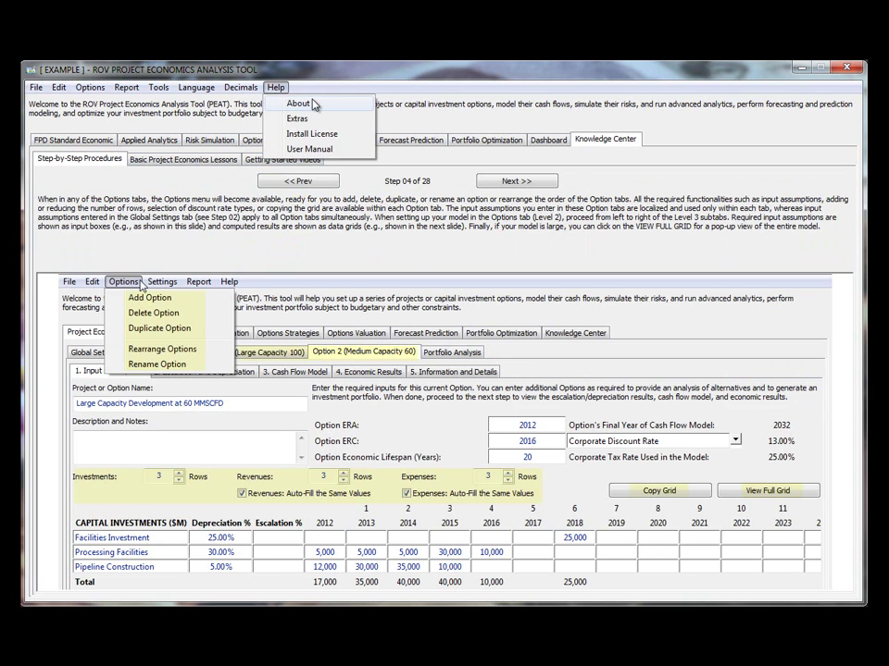
{"action": "left_click", "coordinate": [298, 104]}
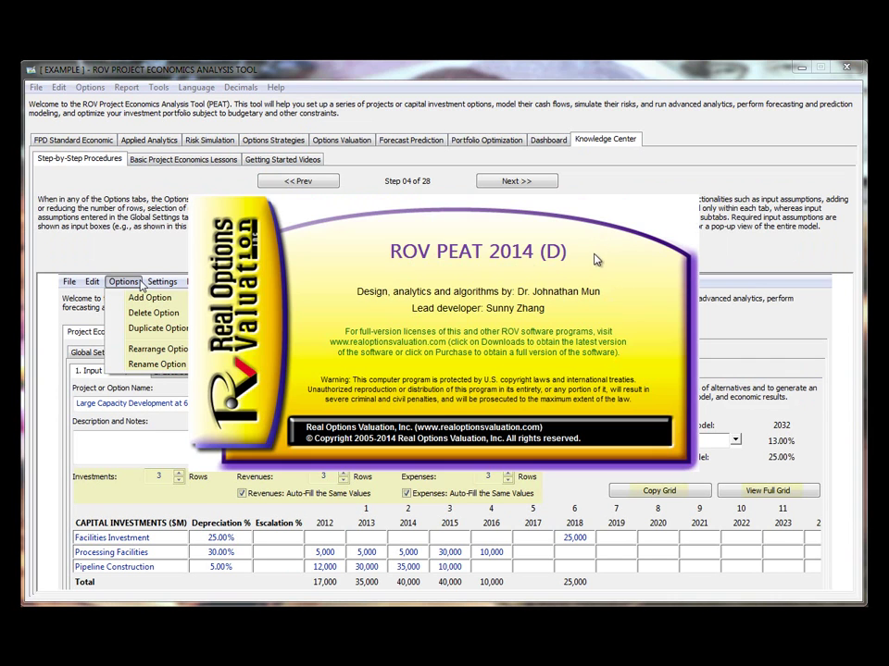
{"action": "left_click", "coordinate": [275, 87]}
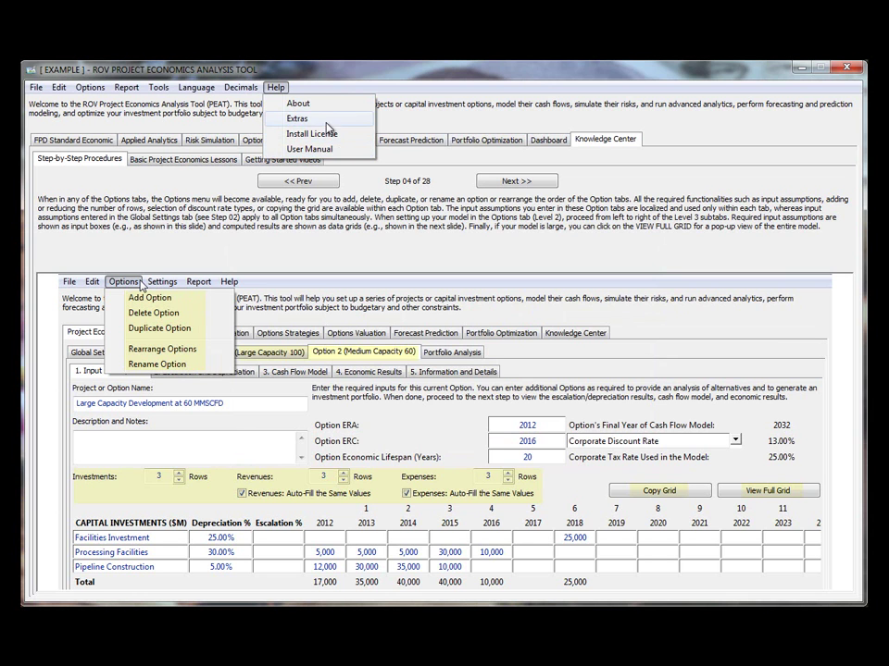
{"action": "left_click", "coordinate": [339, 151]}
Step: Reposition the Extras window and select the Visual Guide 06, 07, 08 and 03 PDFs
{"action": "left_click_drag", "start_coordinate": [348, 37], "coordinate": [440, 80]}
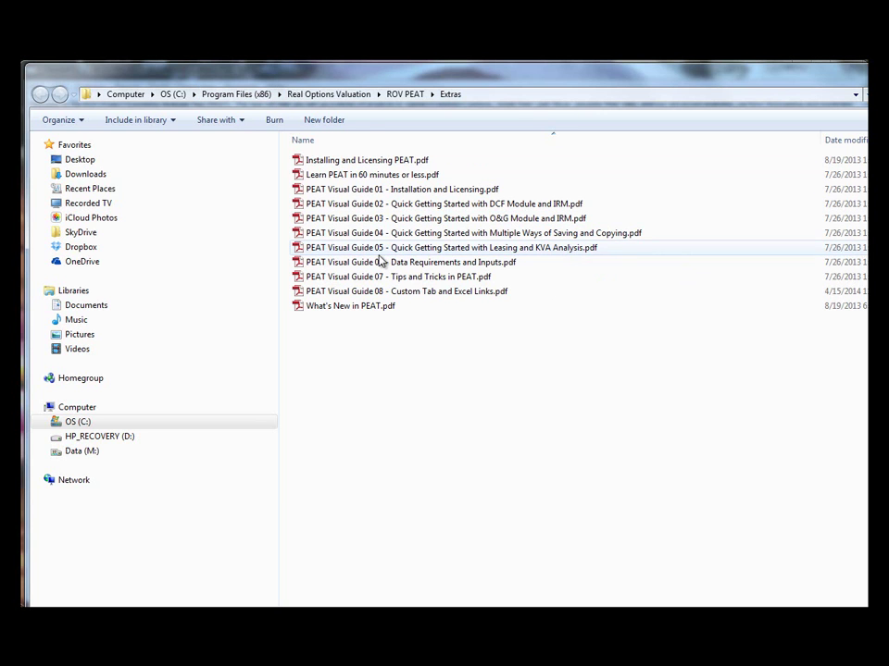
{"action": "left_click", "coordinate": [324, 263]}
{"action": "left_click", "coordinate": [488, 278]}
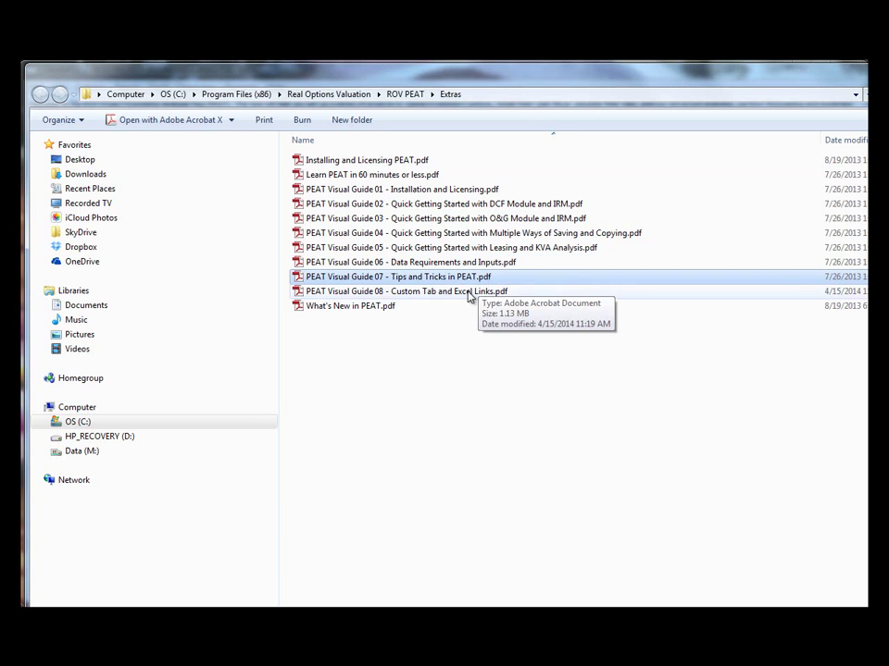
{"action": "left_click", "coordinate": [417, 293]}
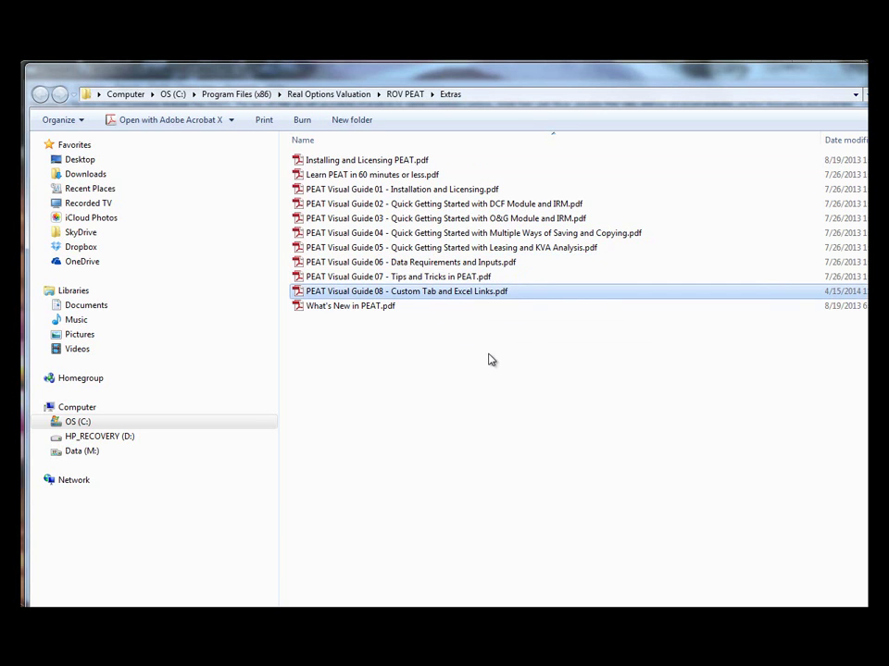
{"action": "left_click", "coordinate": [497, 218]}
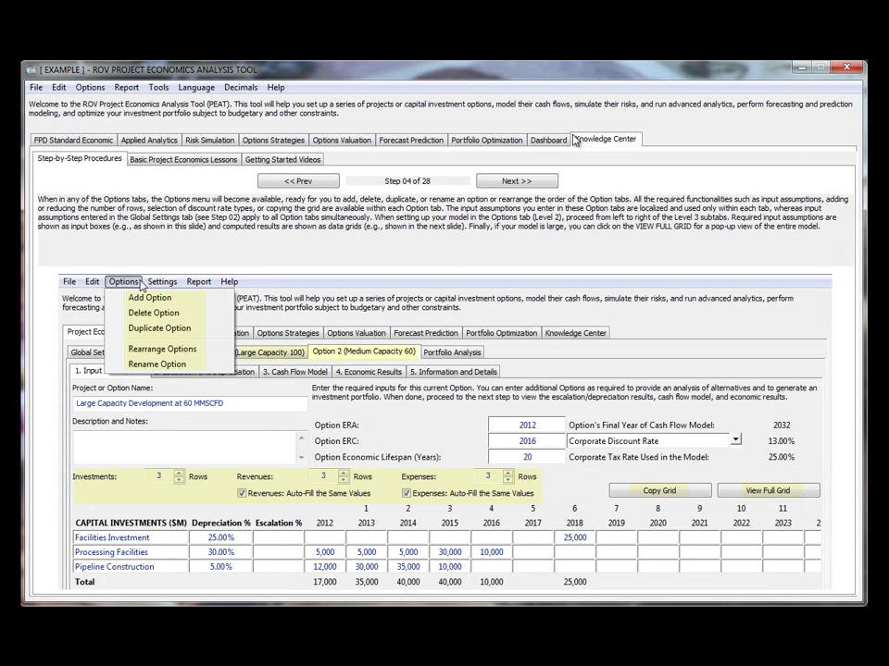
Step: Load the saved 'Simulation and NPV Charts of Option 1' dashboard in the Dashboard module
{"action": "left_click", "coordinate": [135, 160]}
{"action": "left_click", "coordinate": [117, 162]}
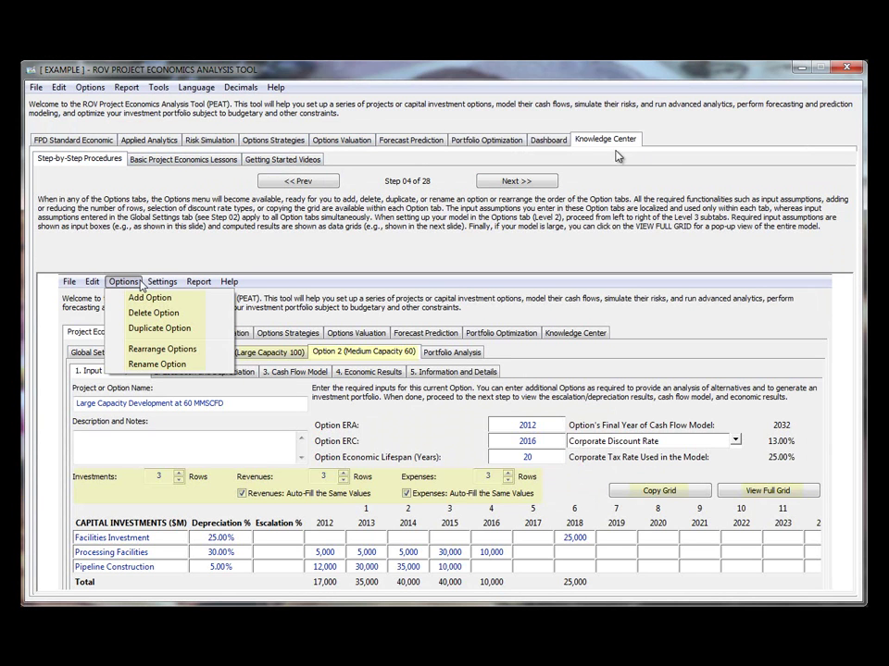
{"action": "left_click", "coordinate": [548, 140]}
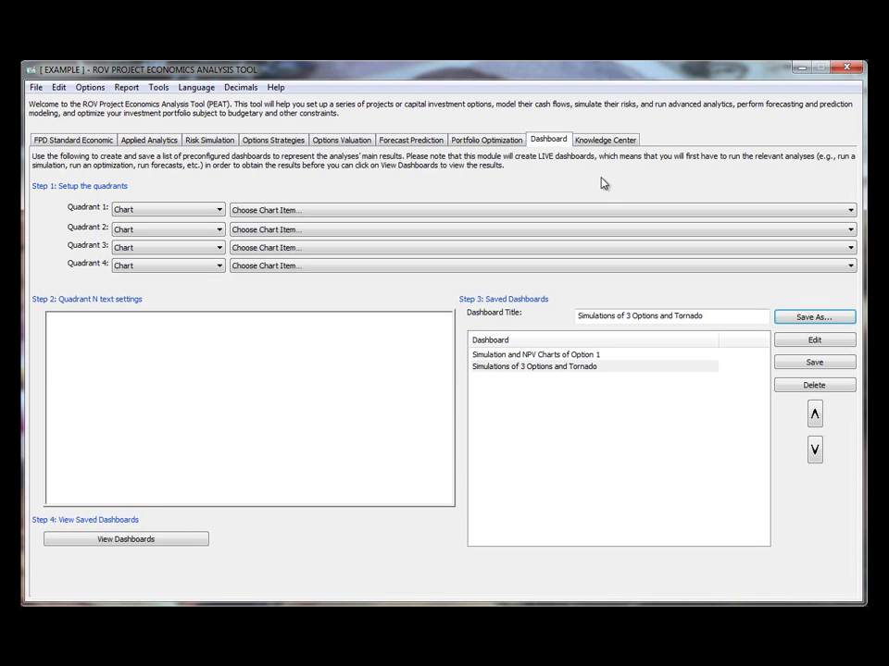
{"action": "left_click", "coordinate": [560, 355]}
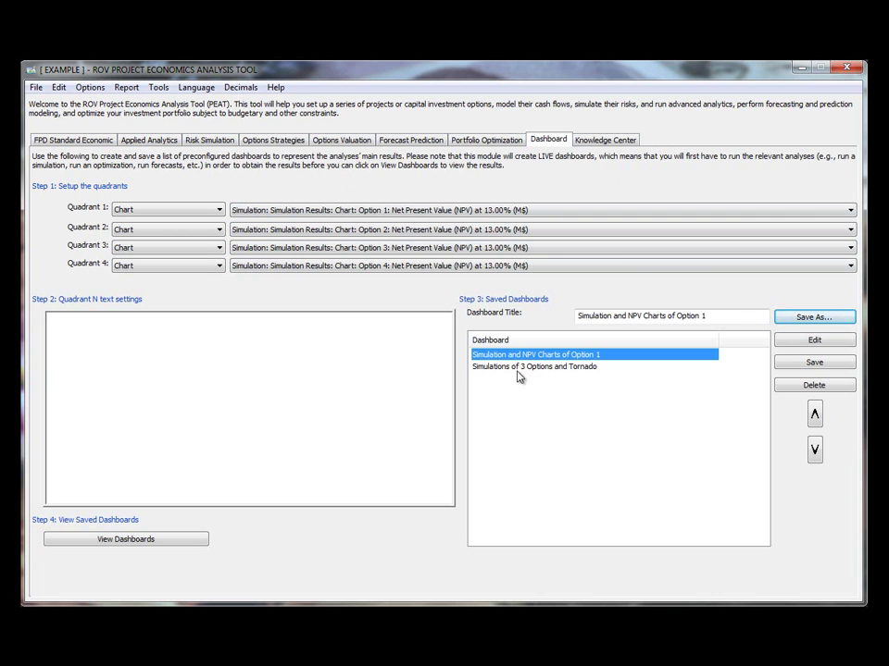
{"action": "left_click", "coordinate": [831, 319]}
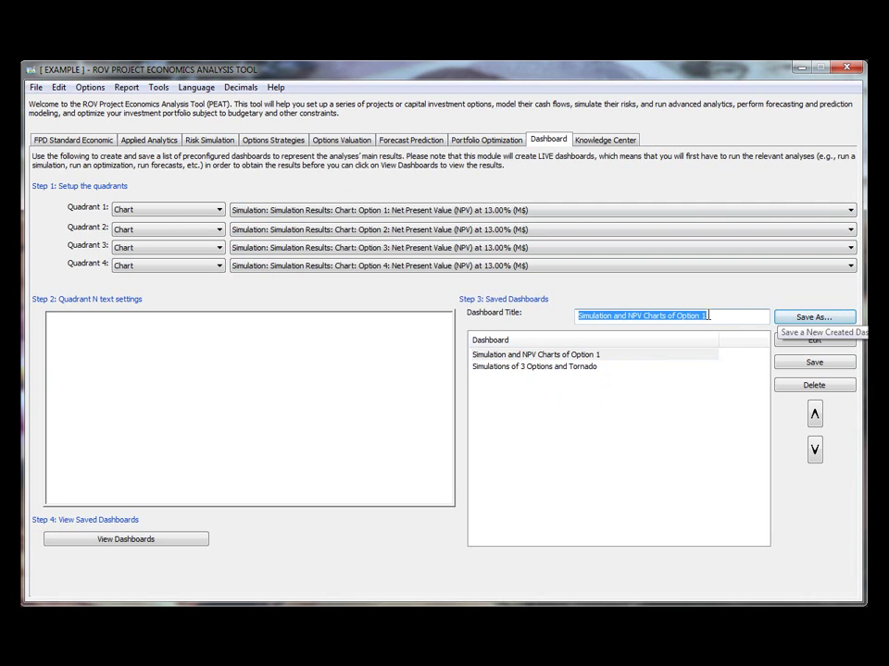
{"action": "left_click", "coordinate": [708, 316]}
Step: Set Quadrant 1 to show Option 2's MIRR chart
{"action": "left_click", "coordinate": [152, 210]}
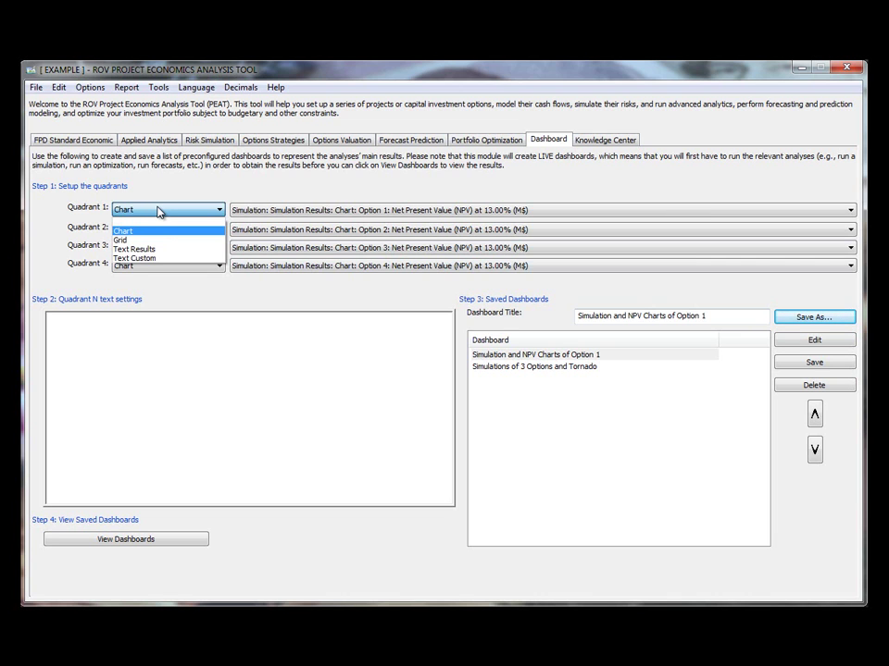
{"action": "left_click", "coordinate": [158, 212]}
{"action": "left_click", "coordinate": [158, 212]}
{"action": "left_click", "coordinate": [158, 212]}
{"action": "left_click", "coordinate": [297, 211]}
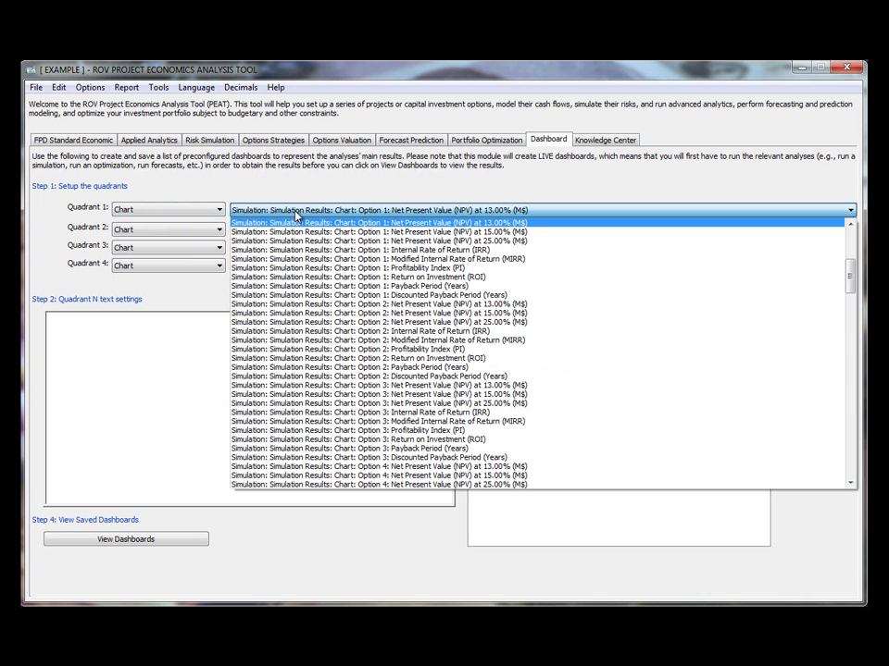
{"action": "left_click", "coordinate": [403, 341]}
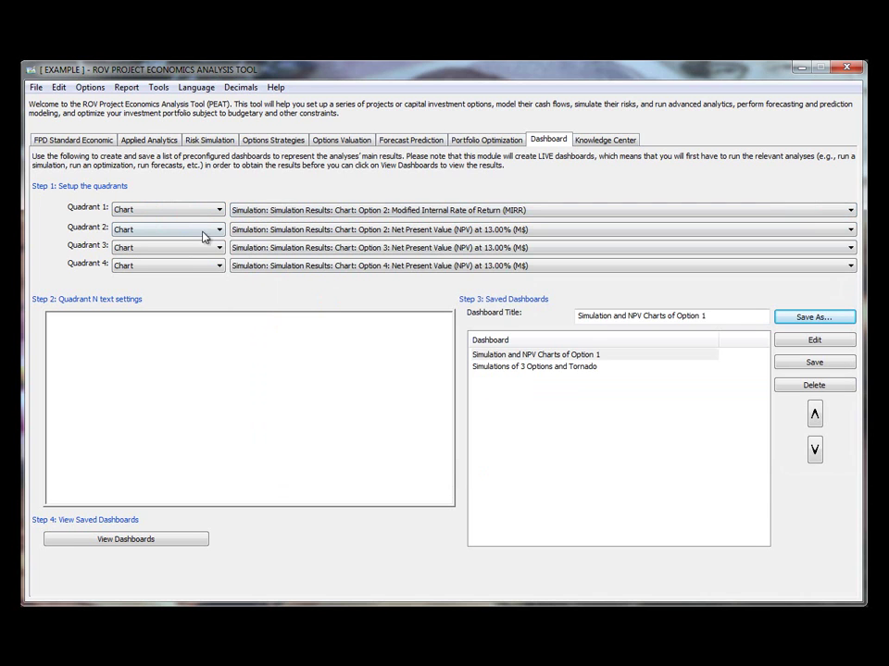
Step: Make Quadrant 2 a grid of Option 3 Input Assumption and select the dashboard title
{"action": "left_click", "coordinate": [196, 231]}
{"action": "left_click", "coordinate": [163, 262]}
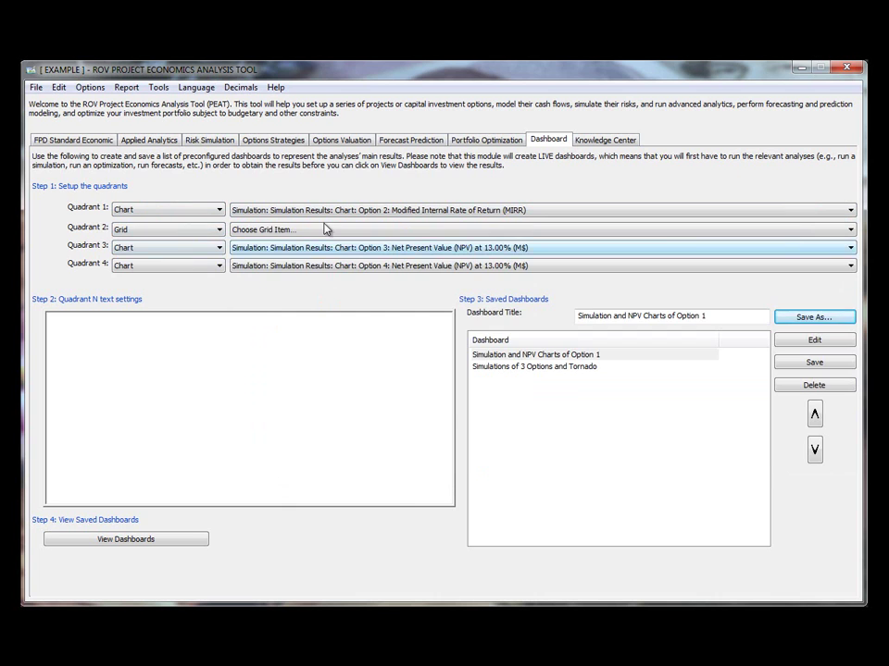
{"action": "left_click", "coordinate": [324, 230]}
{"action": "left_click", "coordinate": [331, 345]}
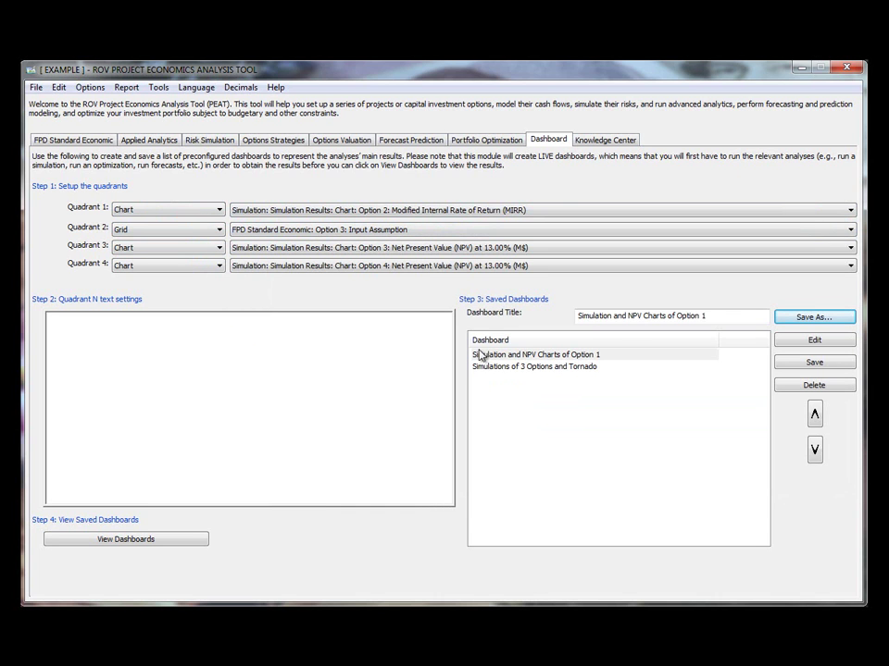
{"action": "left_click_drag", "start_coordinate": [730, 315], "coordinate": [574, 316]}
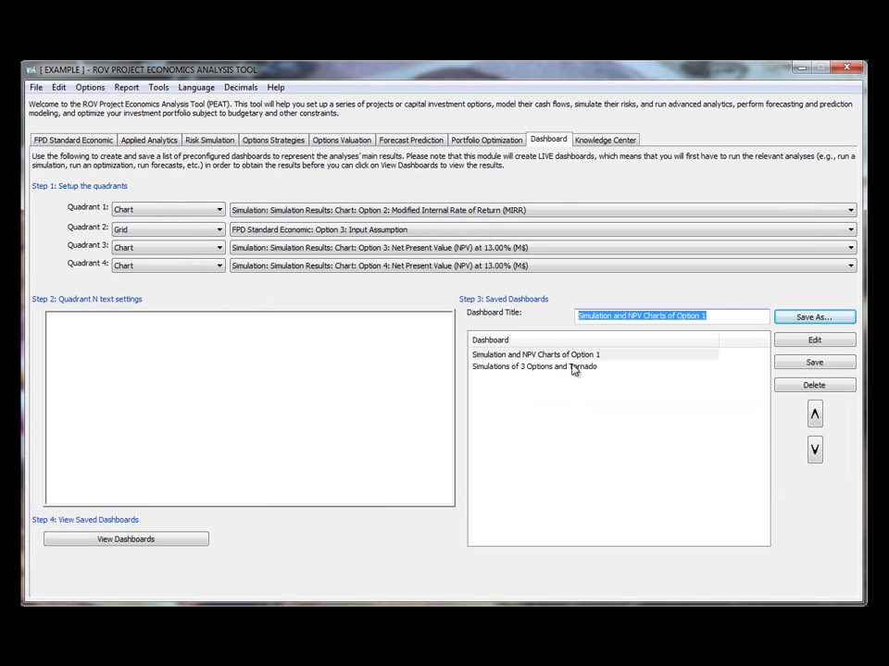
Step: View 'Simulations of 3 Options and Tornado', then 'Simulation and NPV Charts of Option 1', and close the viewer
{"action": "left_click", "coordinate": [190, 543]}
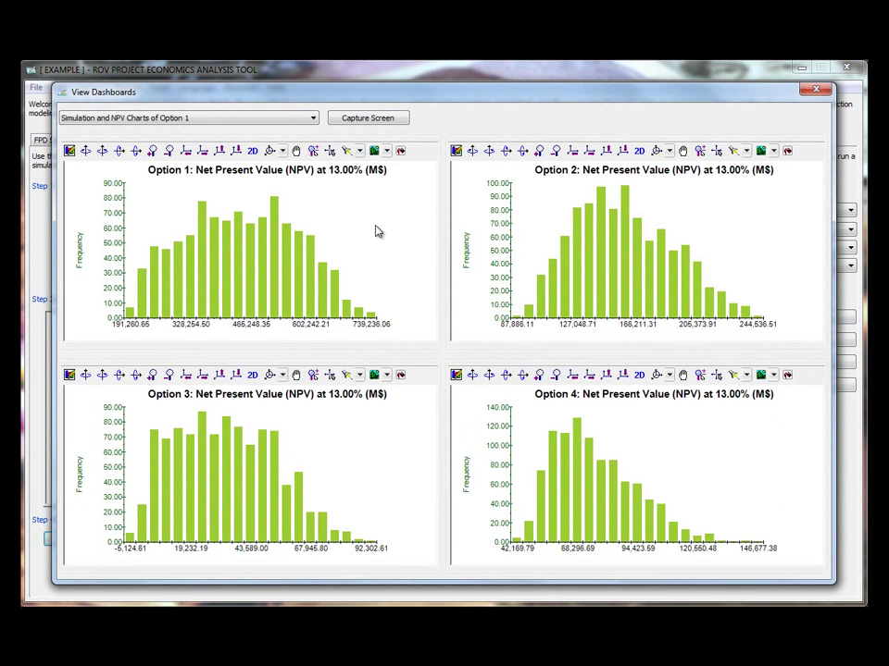
{"action": "left_click", "coordinate": [258, 118]}
{"action": "left_click", "coordinate": [252, 139]}
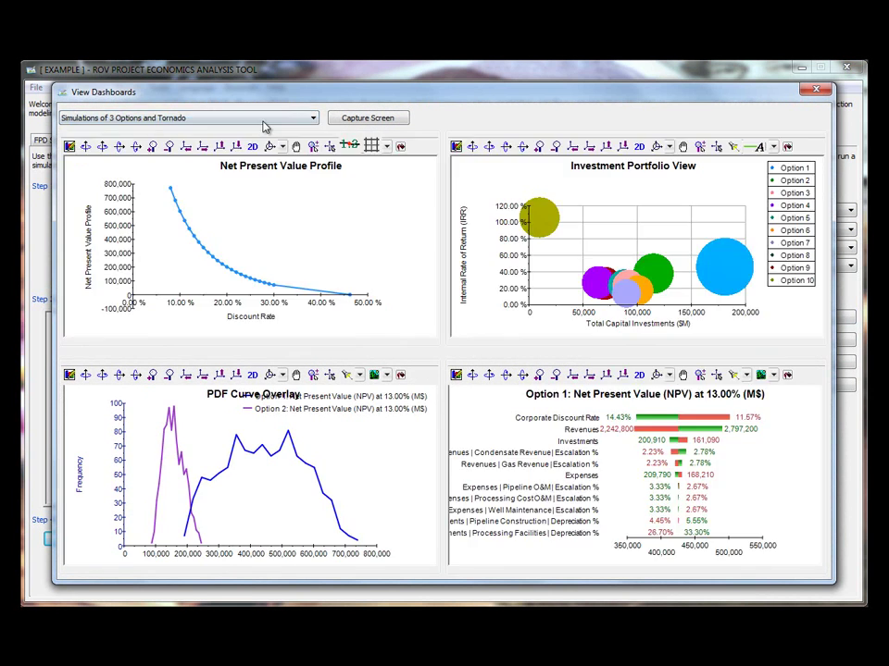
{"action": "left_click", "coordinate": [263, 122]}
{"action": "left_click", "coordinate": [260, 131]}
{"action": "left_click", "coordinate": [821, 90]}
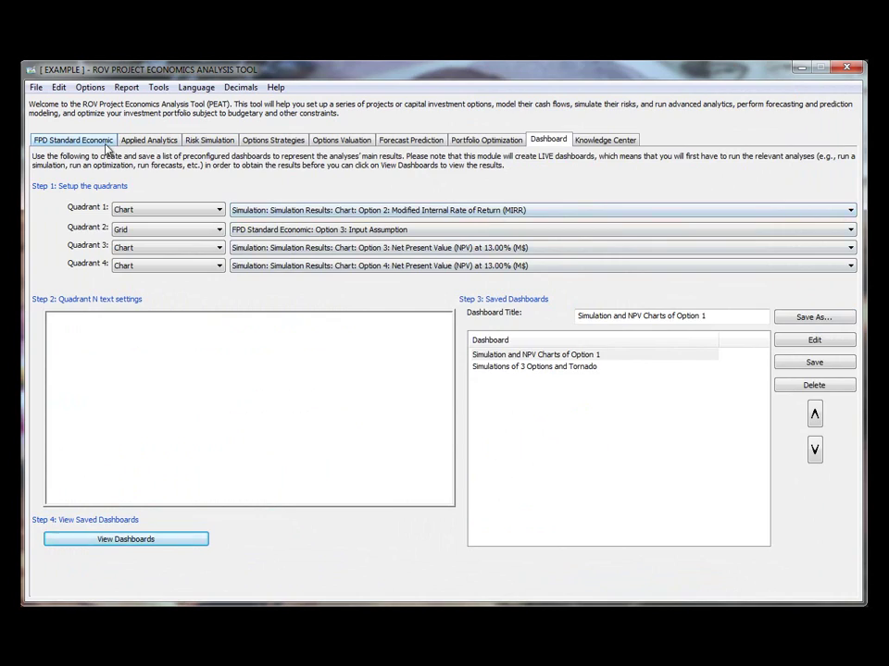
Step: Review Option 1's escalation and depreciation, cash flow model and economic results
{"action": "left_click", "coordinate": [75, 140]}
{"action": "left_click", "coordinate": [198, 179]}
{"action": "left_click", "coordinate": [264, 179]}
{"action": "left_click", "coordinate": [335, 179]}
Step: Review the Applied Analytics tornado chart and the risk simulation input assumptions and PDF overlay
{"action": "left_click", "coordinate": [148, 140]}
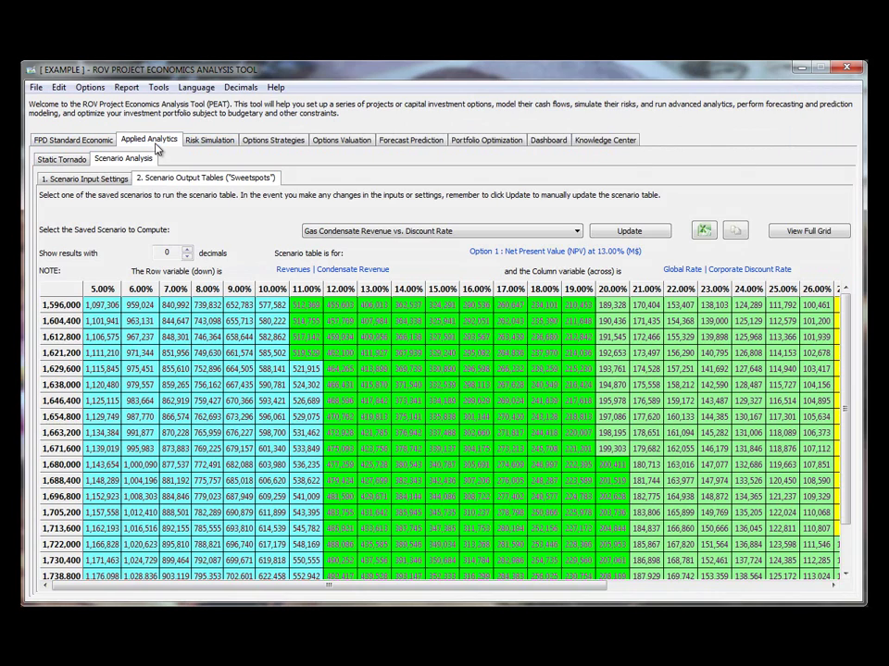
{"action": "left_click", "coordinate": [68, 162]}
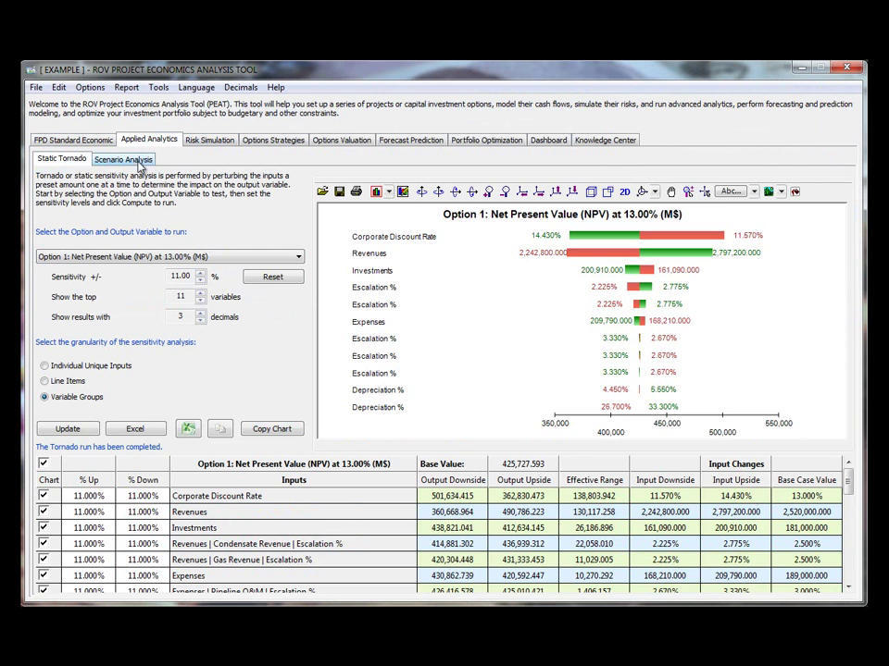
{"action": "left_click", "coordinate": [209, 140]}
{"action": "left_click", "coordinate": [106, 160]}
{"action": "left_click", "coordinate": [227, 159]}
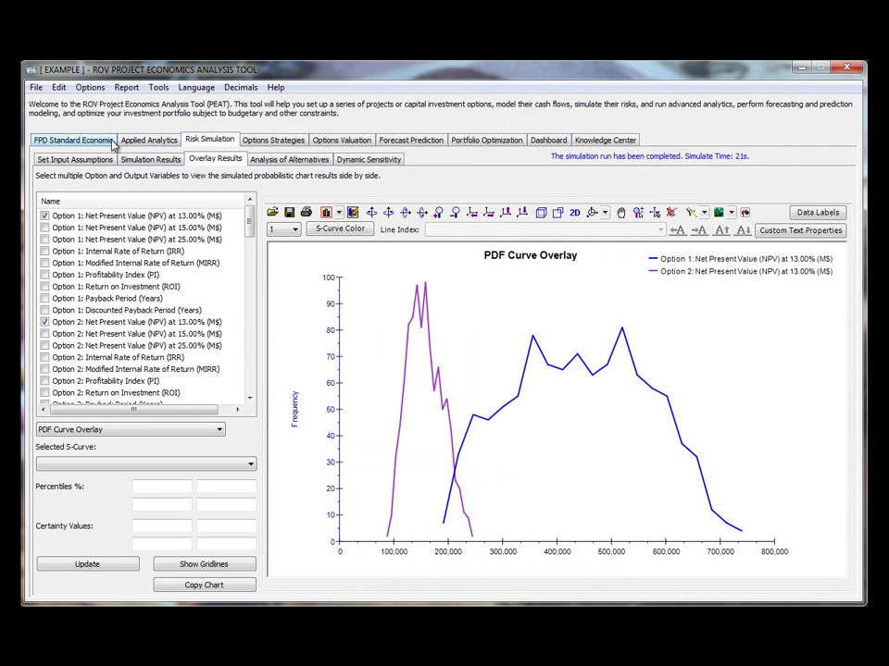
Step: Return to Option 1's input assumptions grid and copy a screenshot of it
{"action": "left_click", "coordinate": [73, 140]}
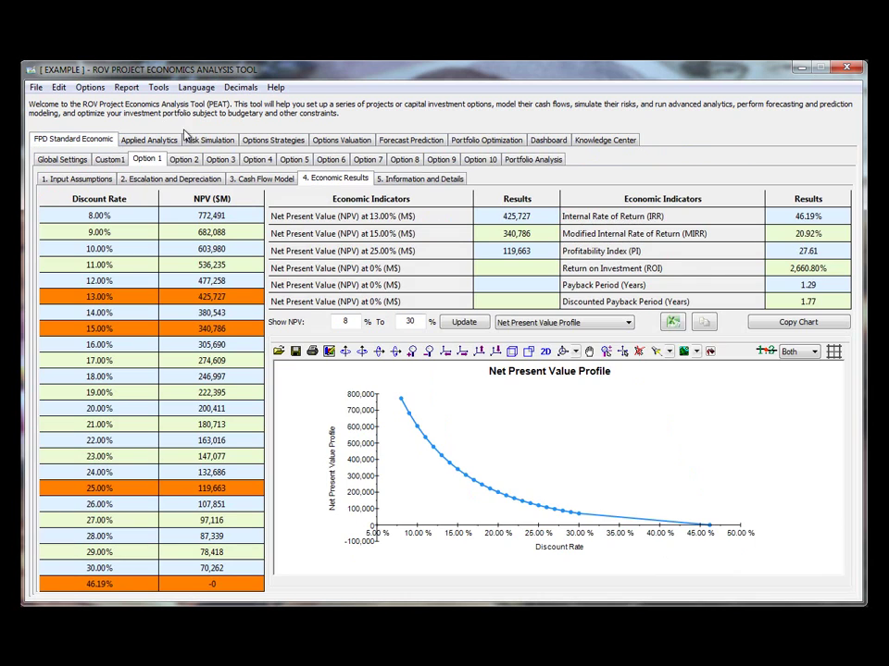
{"action": "left_click", "coordinate": [77, 178]}
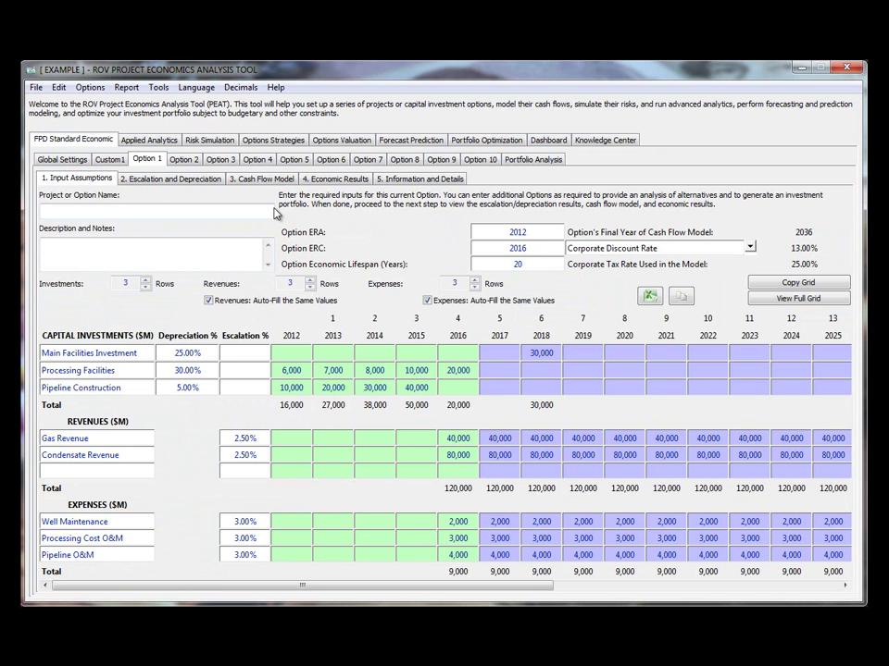
{"action": "left_click", "coordinate": [99, 182]}
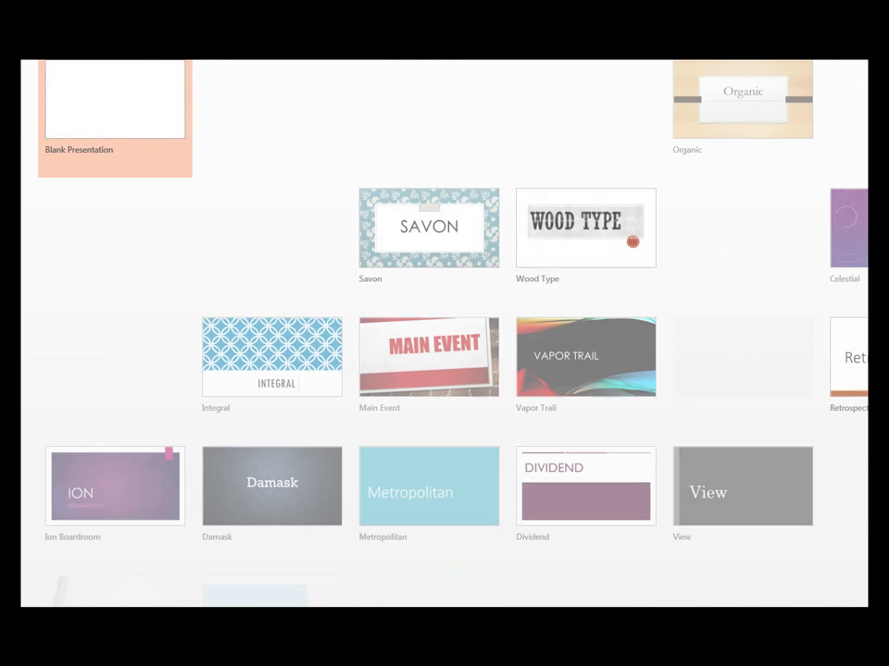
Step: Create a blank presentation, maximize it and delete the title and subtitle placeholders
{"action": "left_click", "coordinate": [166, 101]}
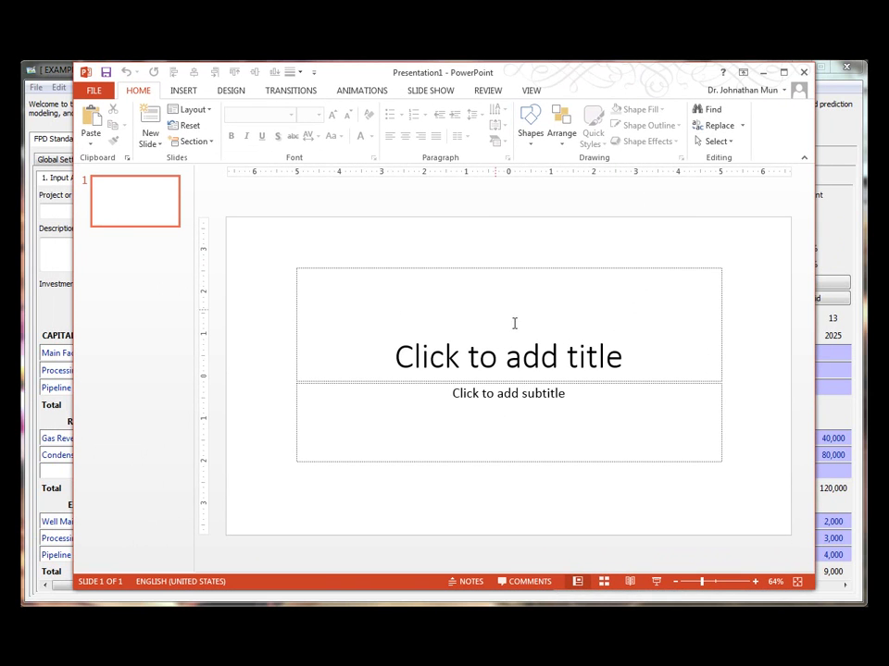
{"action": "left_click", "coordinate": [562, 347]}
{"action": "key", "text": "Escape"}
{"action": "key", "text": "ctrl+a"}
{"action": "key", "text": "Delete"}
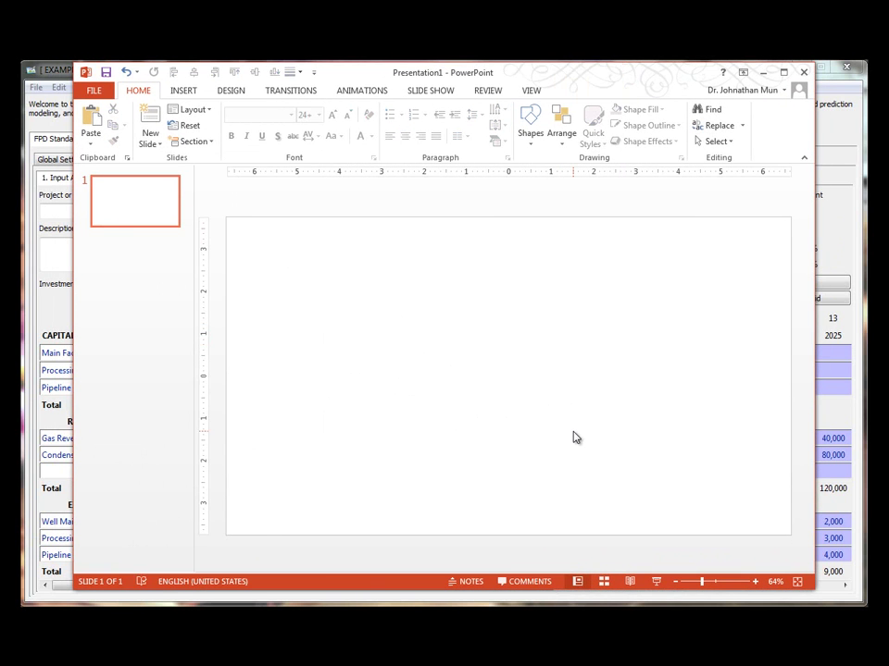
Step: Paste the PEAT screenshot, shrink it and centre it on the slide
{"action": "key", "text": "ctrl+v"}
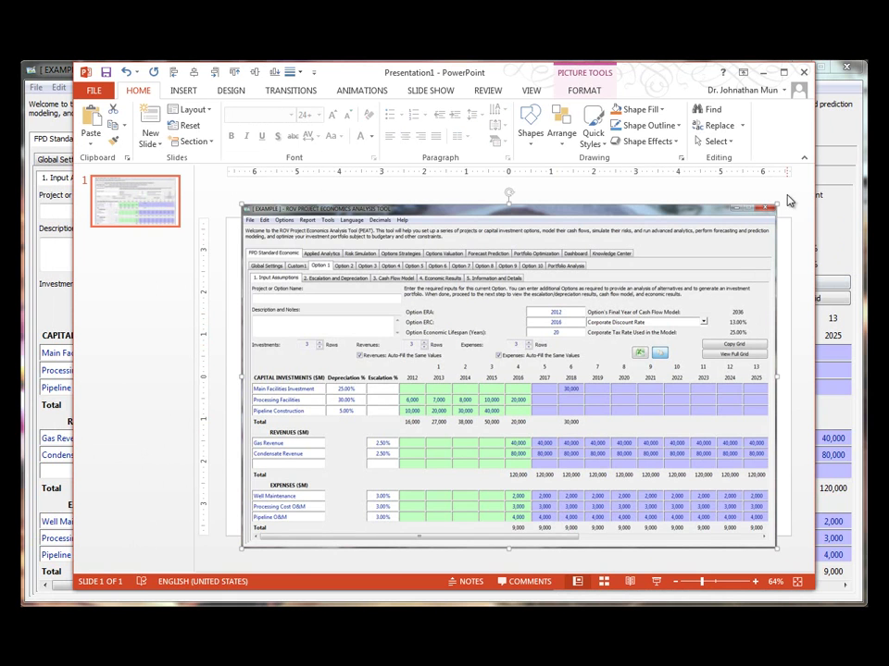
{"action": "left_click_drag", "start_coordinate": [780, 206], "coordinate": [713, 243]}
{"action": "left_click_drag", "start_coordinate": [567, 336], "coordinate": [609, 319]}
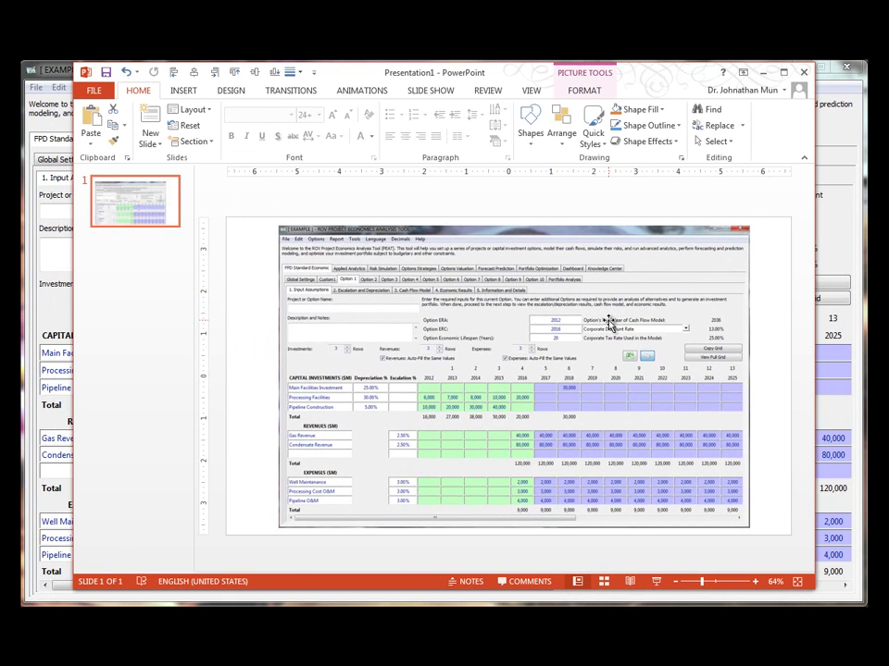
{"action": "left_click", "coordinate": [771, 345]}
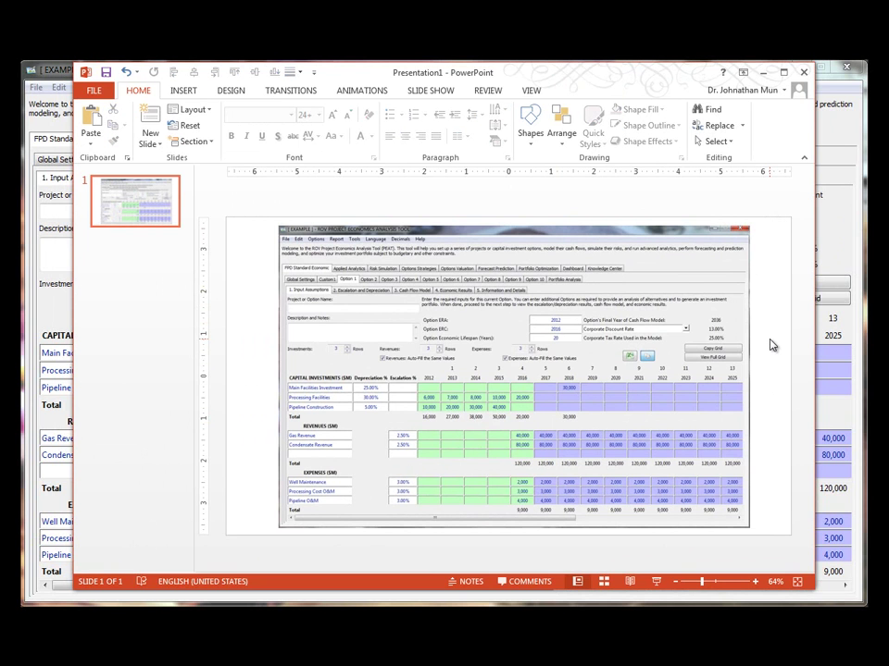
Step: Minimize PowerPoint and review the Extract to Excel options without extracting
{"action": "left_click", "coordinate": [761, 72]}
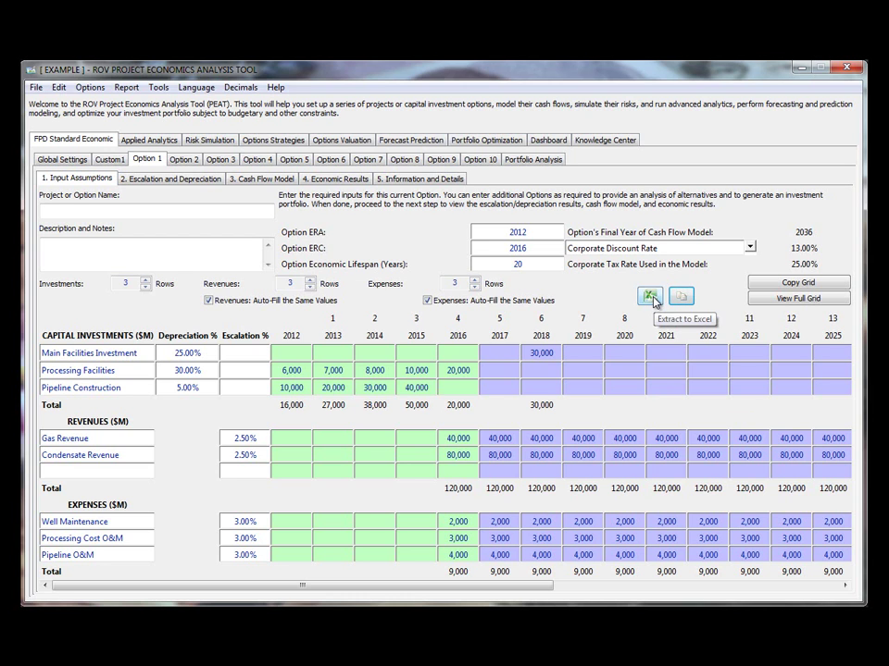
{"action": "left_click", "coordinate": [654, 298]}
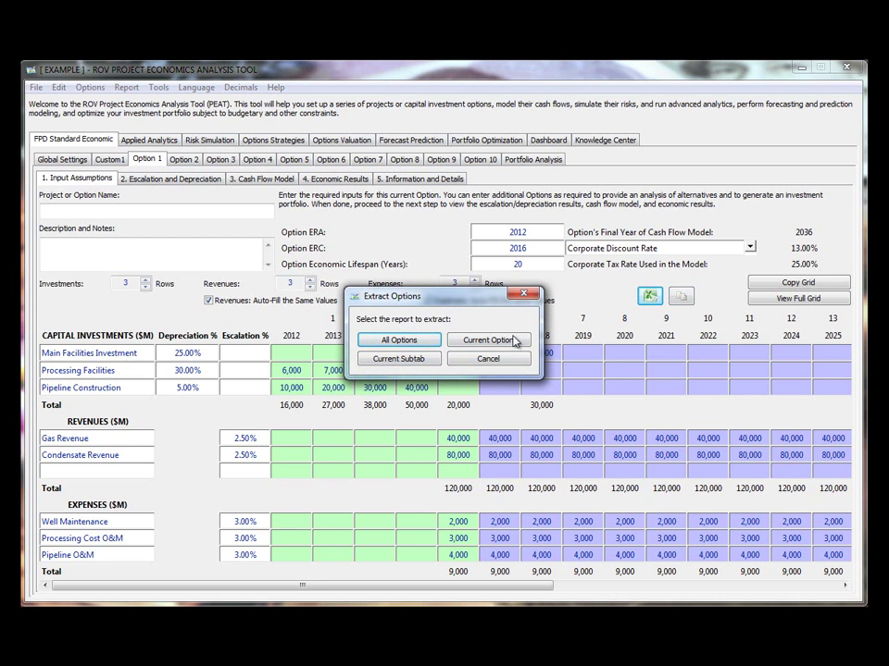
{"action": "left_click", "coordinate": [516, 364]}
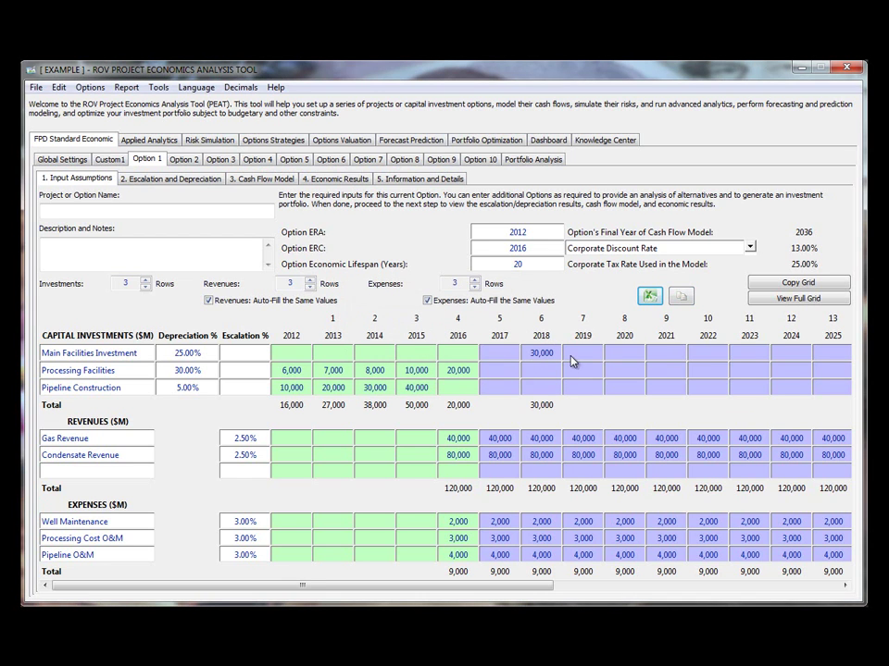
Step: Open Report > Report Configuration, close it, then reopen it and reposition the dialog
{"action": "left_click", "coordinate": [126, 87]}
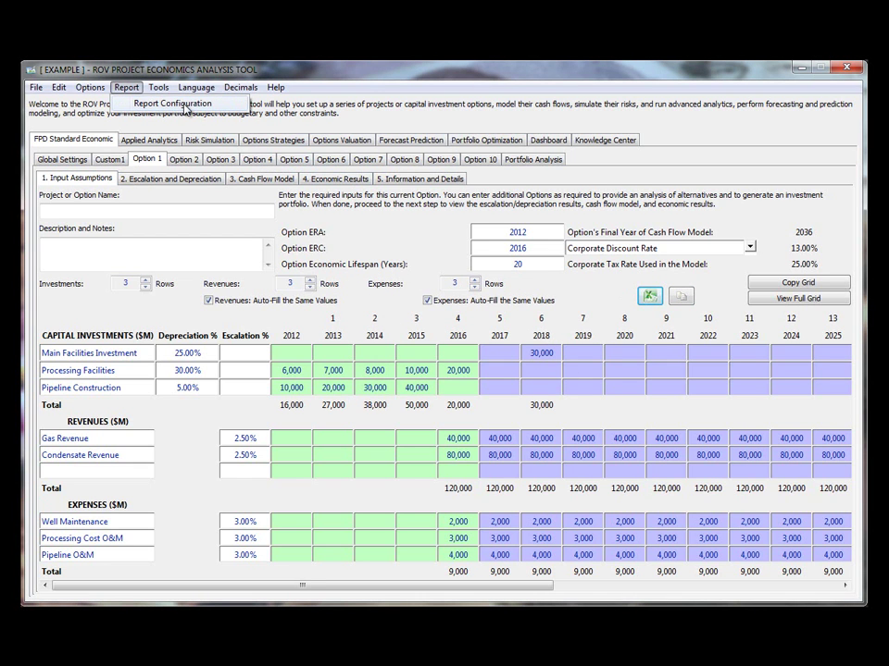
{"action": "left_click", "coordinate": [185, 106]}
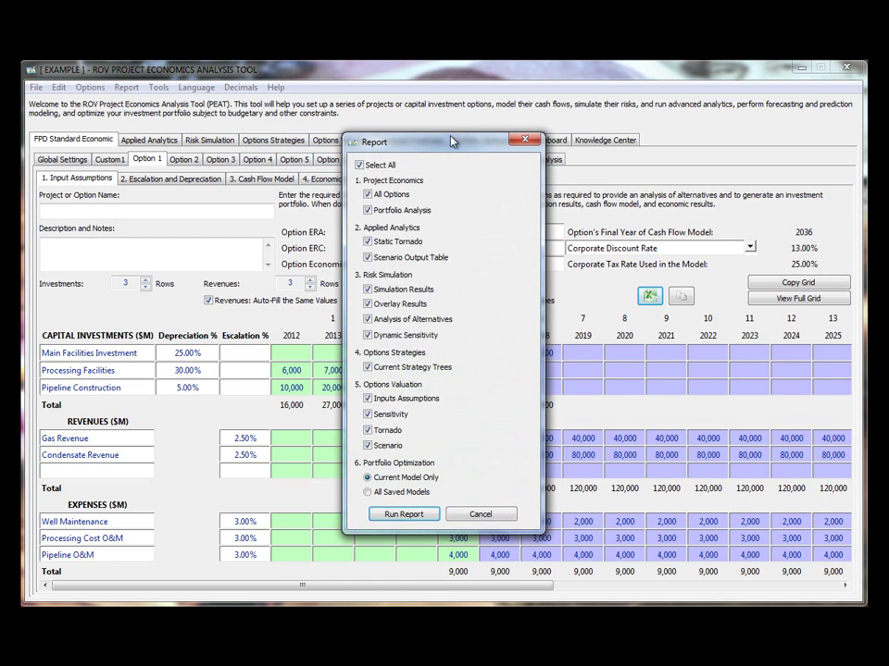
{"action": "left_click_drag", "start_coordinate": [453, 147], "coordinate": [455, 186]}
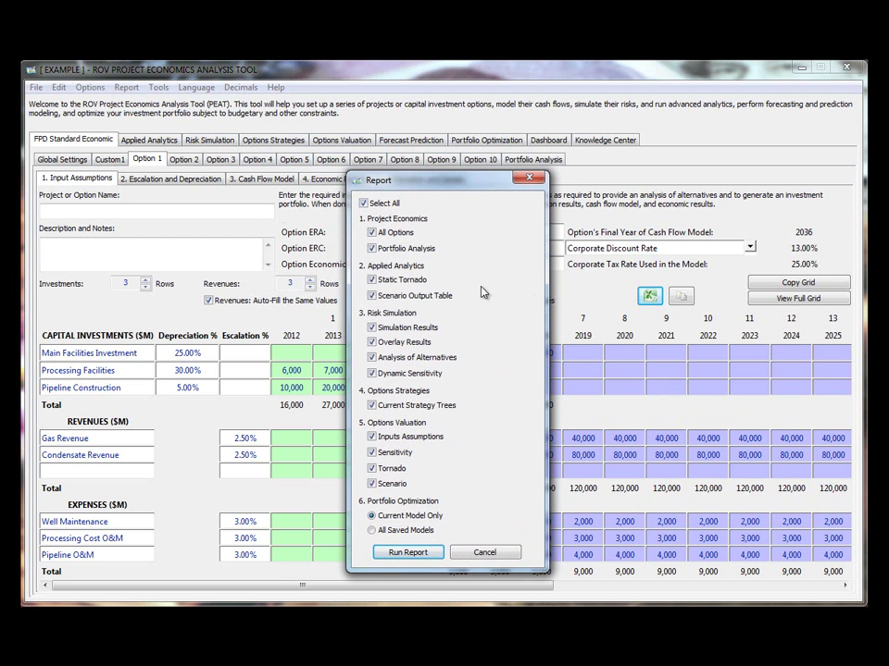
{"action": "left_click", "coordinate": [529, 177]}
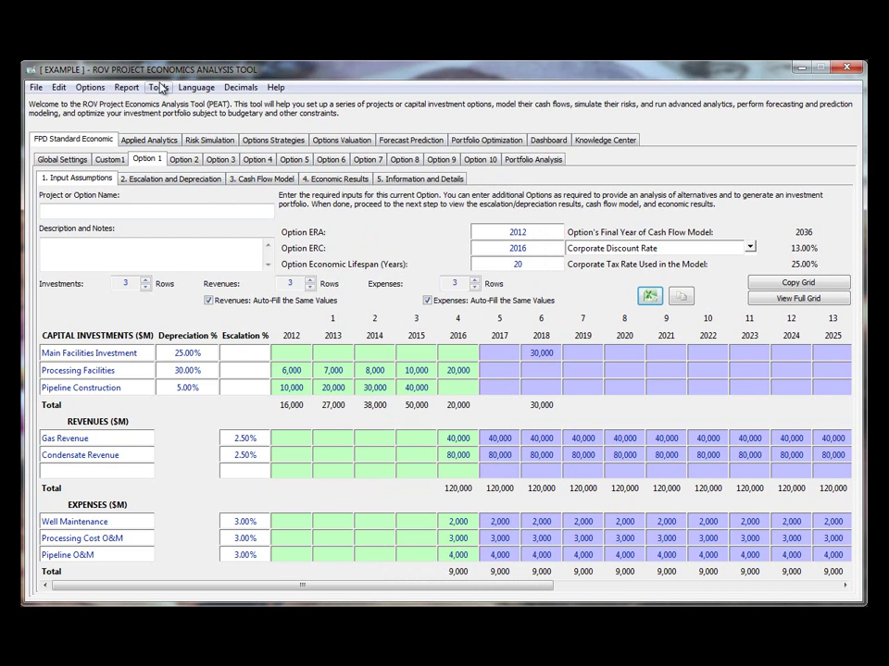
{"action": "left_click", "coordinate": [128, 87]}
{"action": "left_click", "coordinate": [139, 104]}
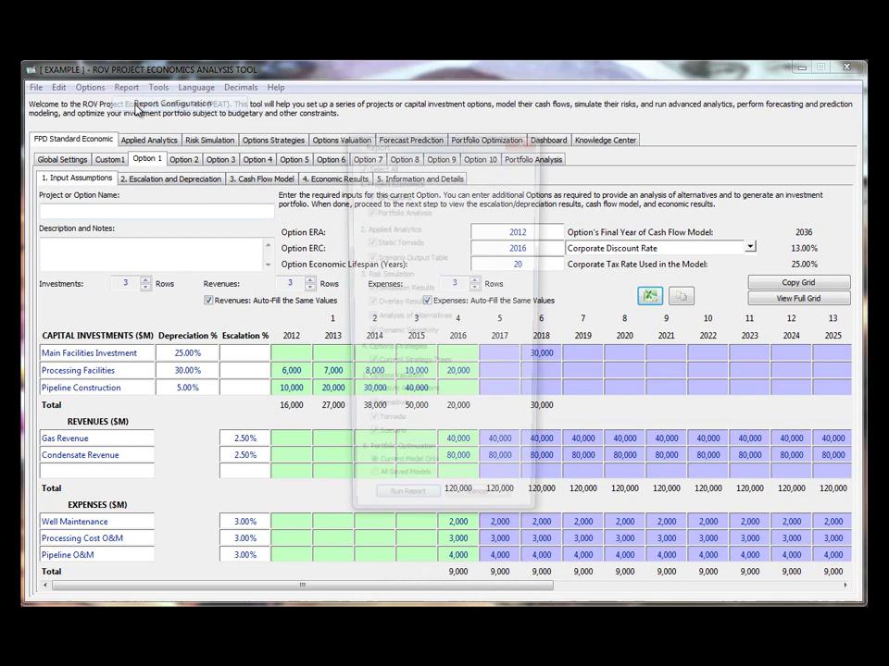
{"action": "left_click_drag", "start_coordinate": [435, 150], "coordinate": [447, 169]}
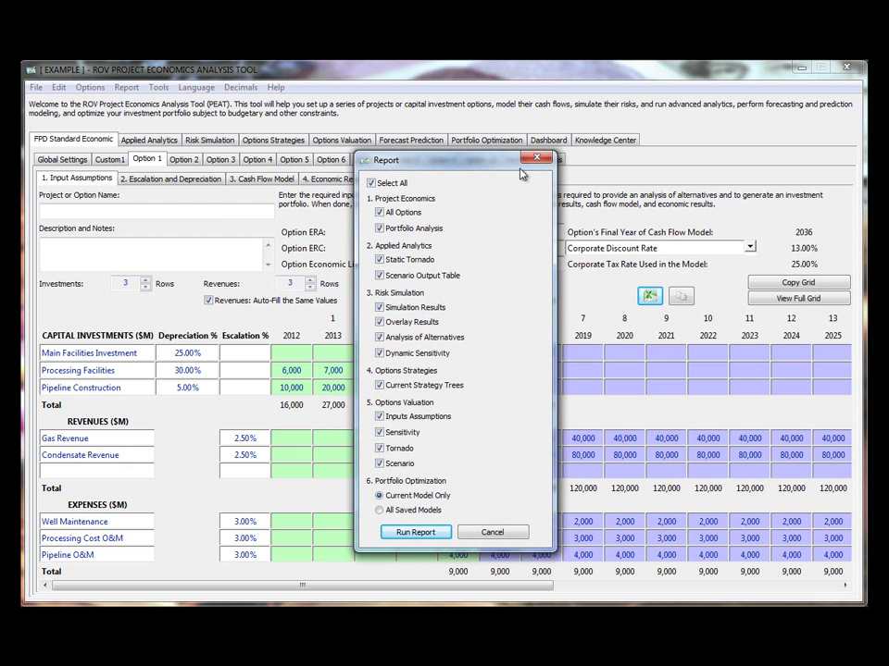
Step: Run the report with all sections except Current Strategy Trees
{"action": "left_click", "coordinate": [390, 185]}
{"action": "left_click", "coordinate": [390, 185]}
{"action": "left_click", "coordinate": [380, 387]}
{"action": "left_click", "coordinate": [415, 533]}
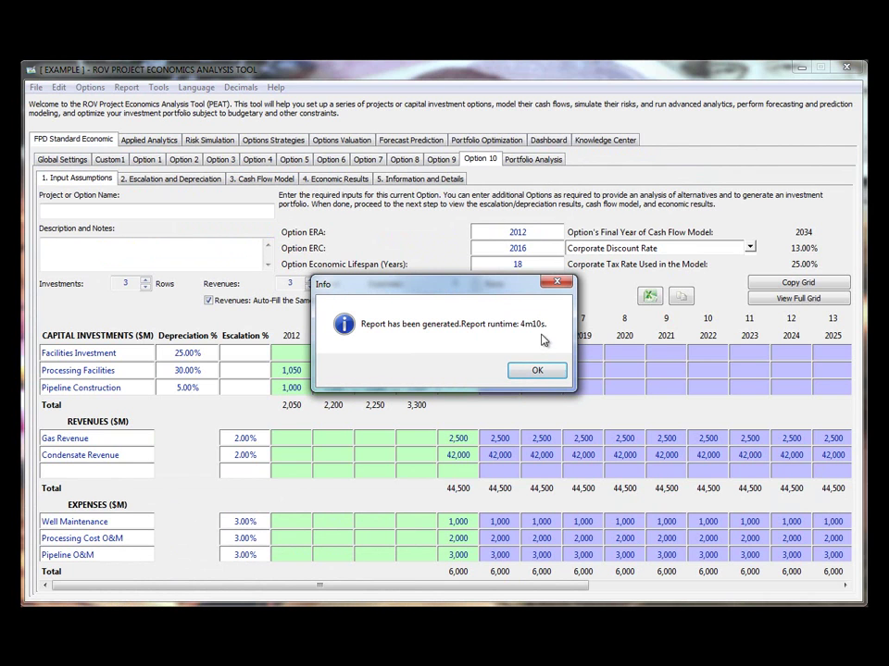
Step: Dismiss the report-generated message and open the Option 1 input assumption sheet
{"action": "left_click", "coordinate": [538, 371]}
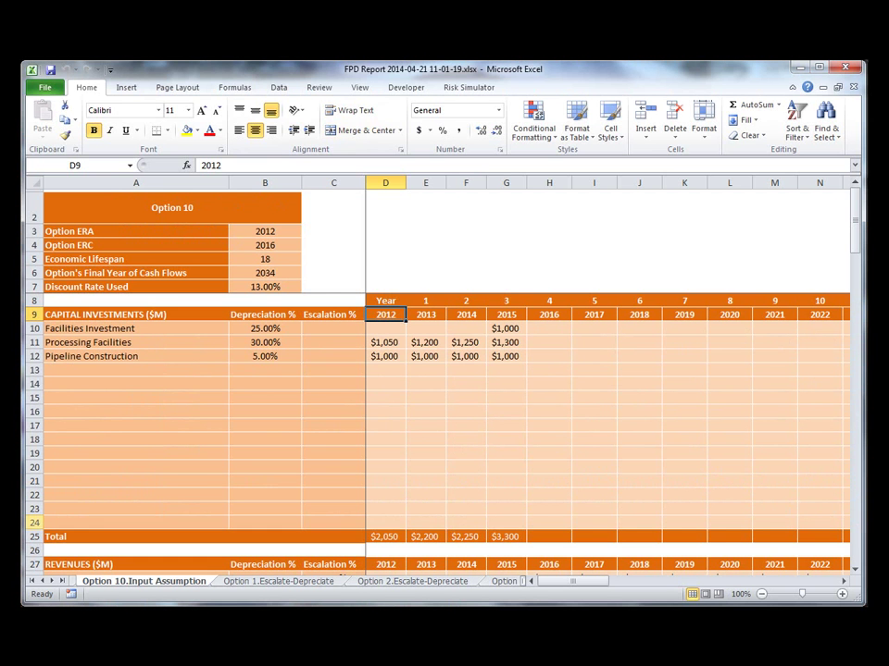
{"action": "left_click", "coordinate": [31, 582]}
{"action": "left_click", "coordinate": [176, 584]}
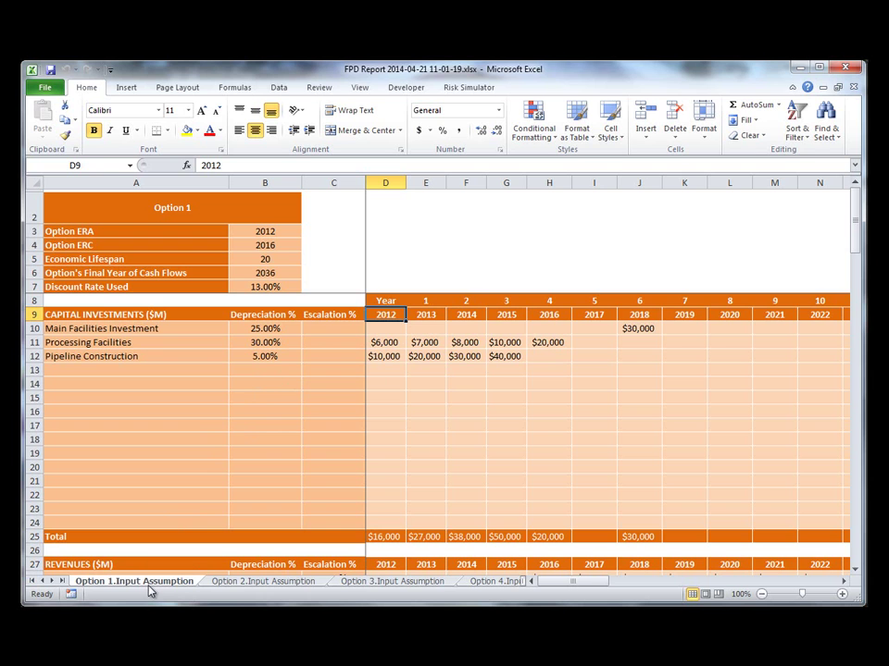
Step: Compare Option 1's assumptions in PEAT with the workbook's Option 1 title and Economic Lifespan of 20
{"action": "key", "text": "alt+Tab"}
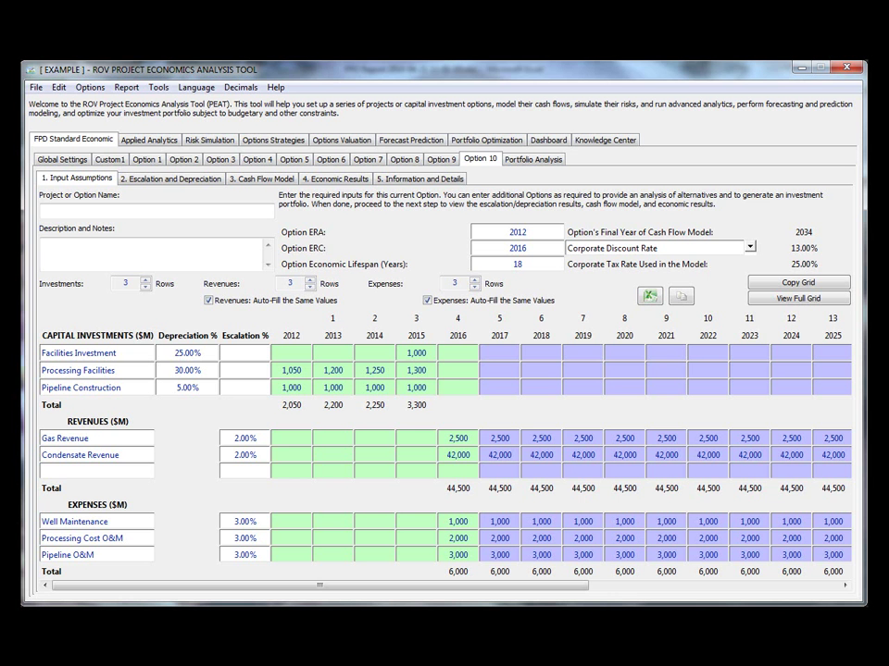
{"action": "left_click", "coordinate": [146, 160]}
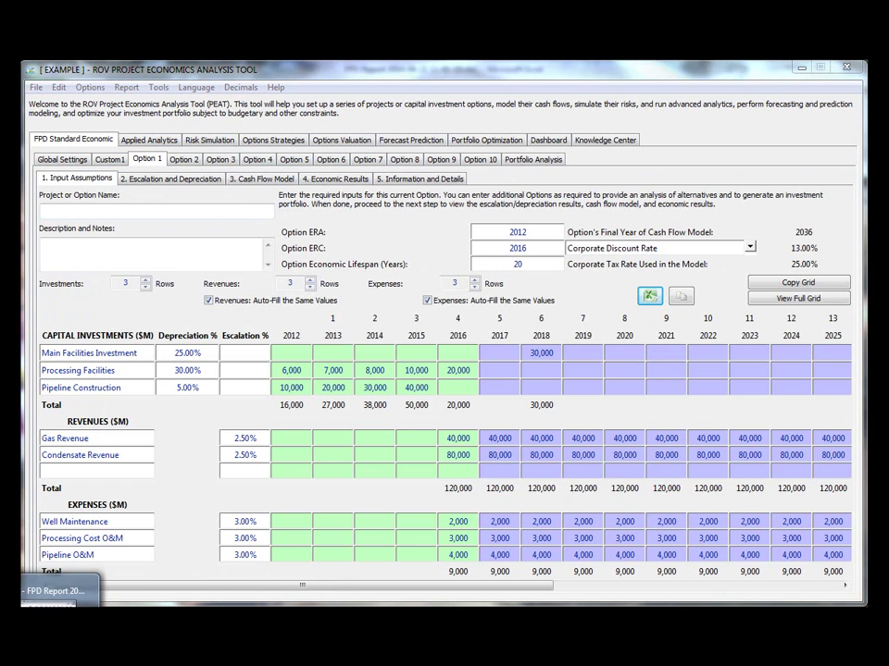
{"action": "key", "text": "alt+Tab"}
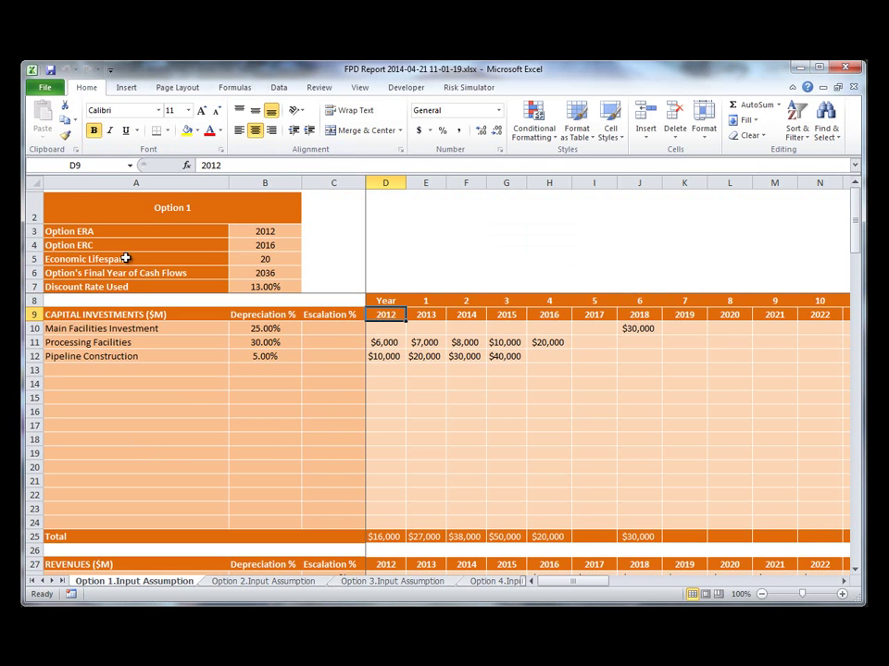
{"action": "left_click", "coordinate": [230, 213]}
{"action": "left_click", "coordinate": [262, 259]}
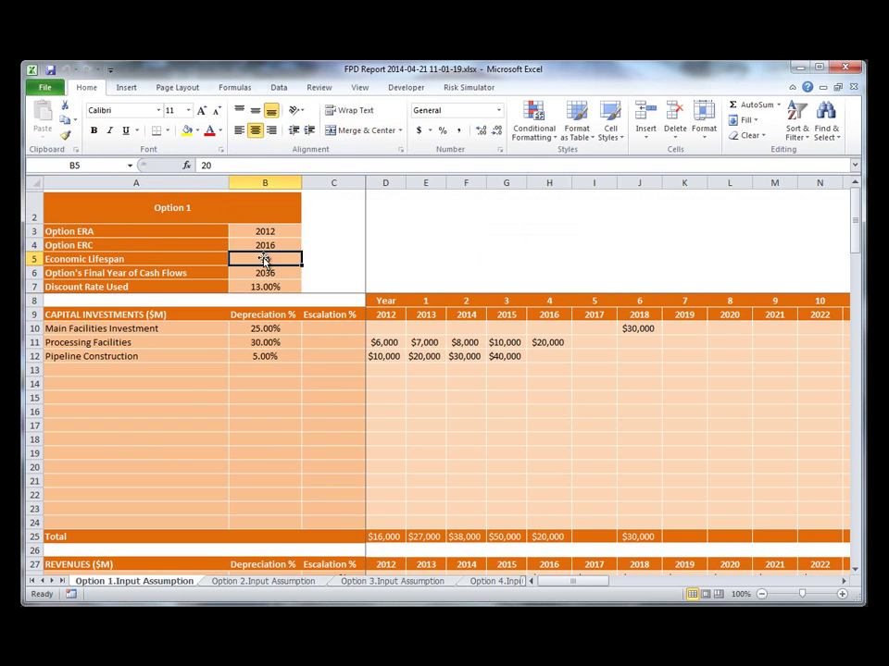
{"action": "scroll", "coordinate": [260, 369], "scroll_direction": "down", "scroll_amount": 15}
{"action": "scroll", "coordinate": [264, 369], "scroll_direction": "up", "scroll_amount": 15}
Step: Preview pages 2 and 1 of the Option 1 input sheet's printout, then return to Home
{"action": "left_click", "coordinate": [45, 88]}
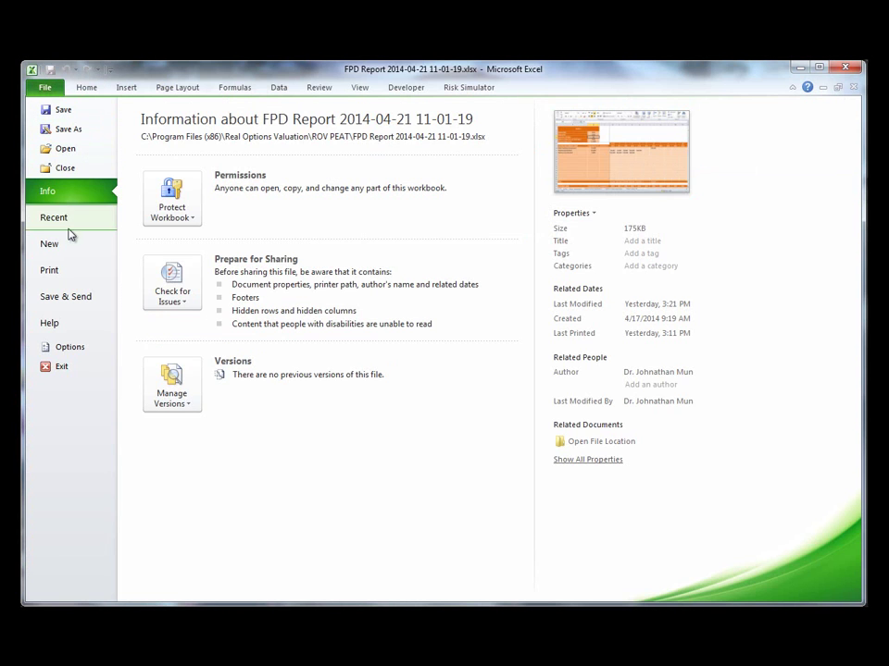
{"action": "left_click", "coordinate": [74, 271]}
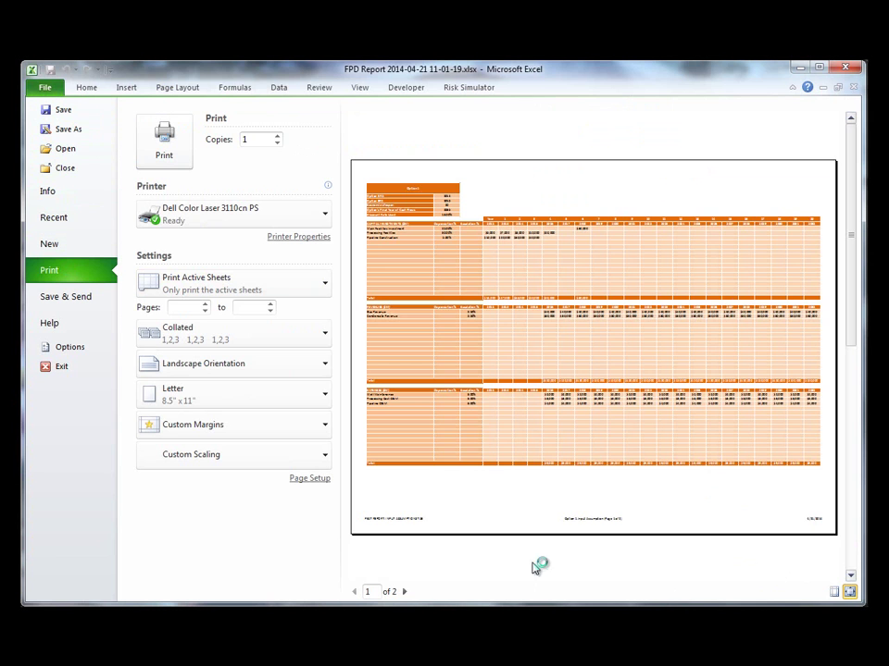
{"action": "left_click", "coordinate": [404, 591]}
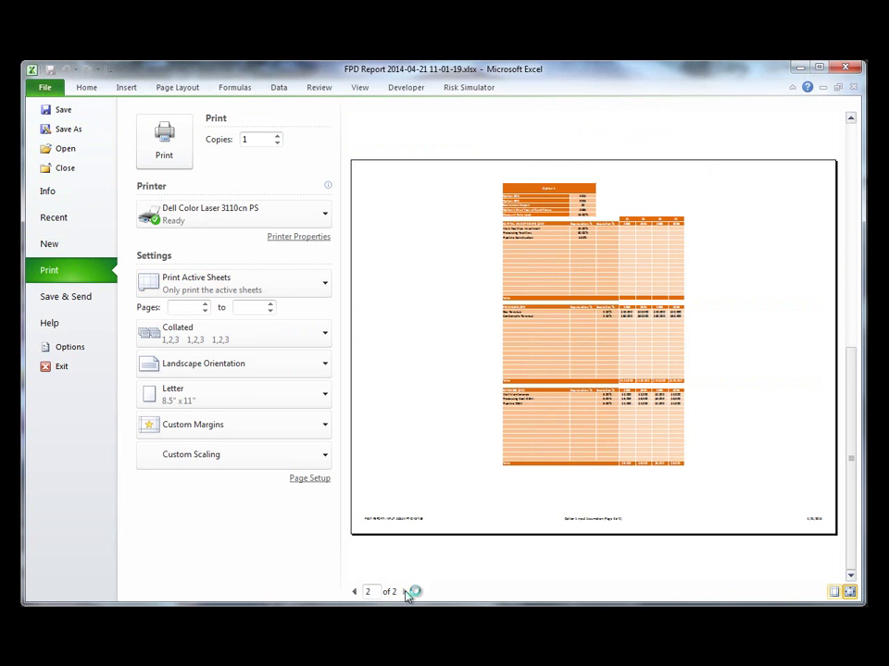
{"action": "left_click", "coordinate": [353, 592]}
{"action": "left_click", "coordinate": [83, 88]}
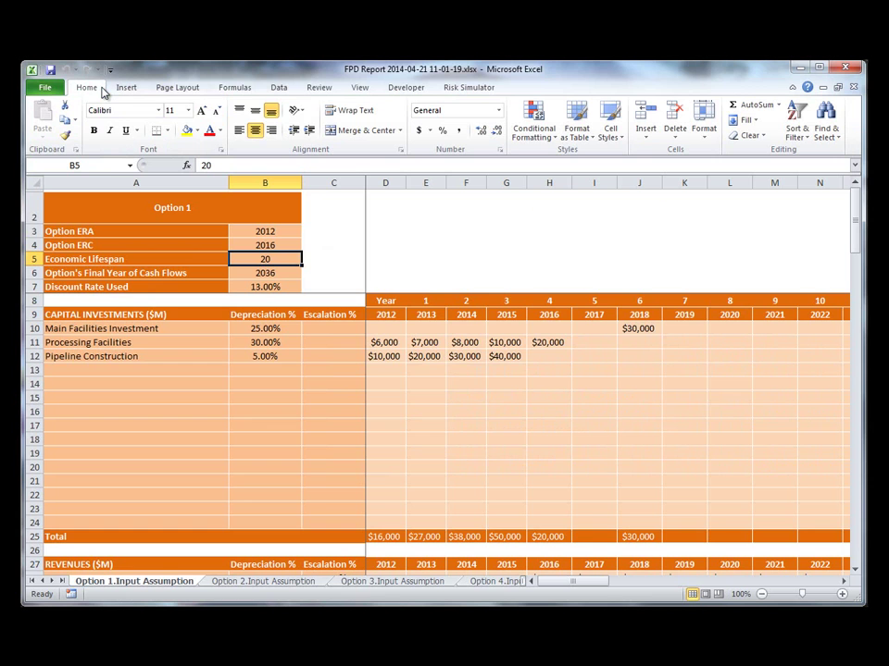
Step: Inspect Option 1 inputs: Option ERA 2012 and the 2014 Processing Facilities amount $8,000
{"action": "left_click", "coordinate": [282, 229]}
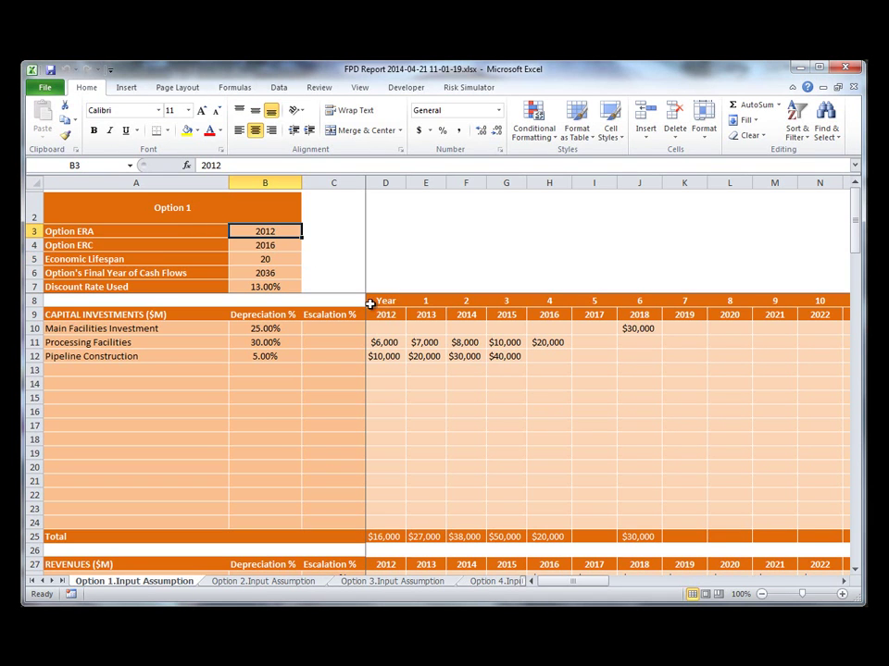
{"action": "left_click", "coordinate": [484, 382]}
{"action": "left_click", "coordinate": [476, 342]}
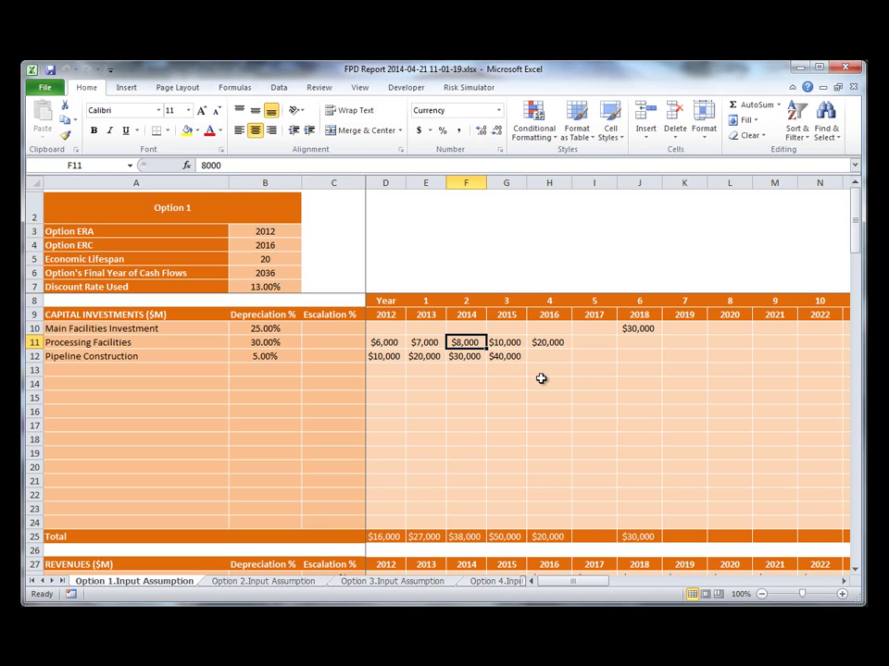
Step: Go to the Option 1.Escalate-Depreciate sheet and check Pipeline Construction's 5% depreciation rate
{"action": "key", "text": "ctrl+Page_Down"}
{"action": "key", "text": "ctrl+Page_Down"}
{"action": "key", "text": "ctrl+Page_Down"}
{"action": "key", "text": "ctrl+Page_Down"}
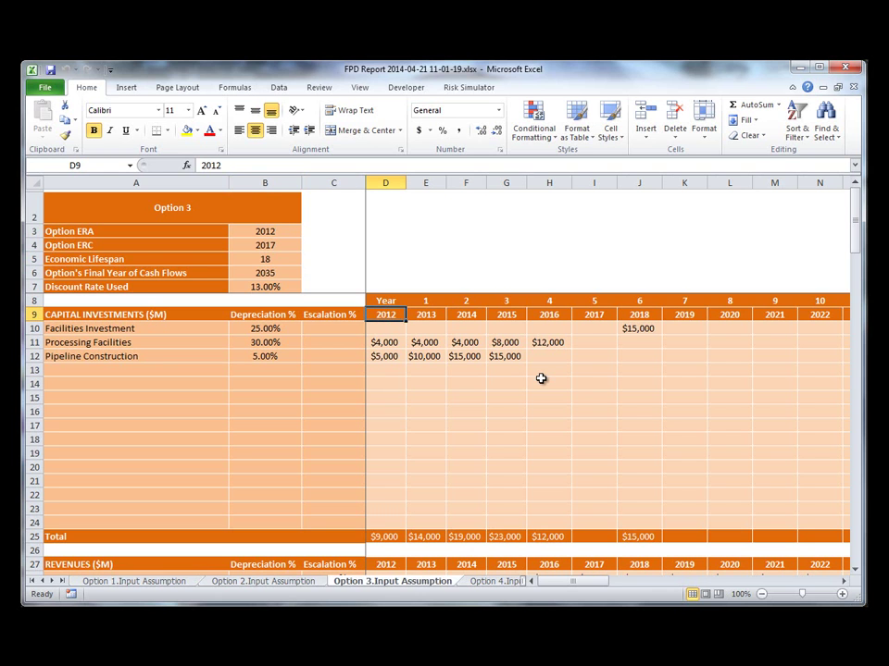
{"action": "key", "text": "ctrl+Page_Down"}
{"action": "key", "text": "ctrl+Page_Down"}
{"action": "key", "text": "ctrl+Page_Down"}
{"action": "key", "text": "ctrl+Page_Down"}
{"action": "key", "text": "ctrl+Page_Down"}
{"action": "key", "text": "ctrl+Page_Down"}
{"action": "key", "text": "ctrl+Page_Down"}
{"action": "key", "text": "ctrl+Page_Down"}
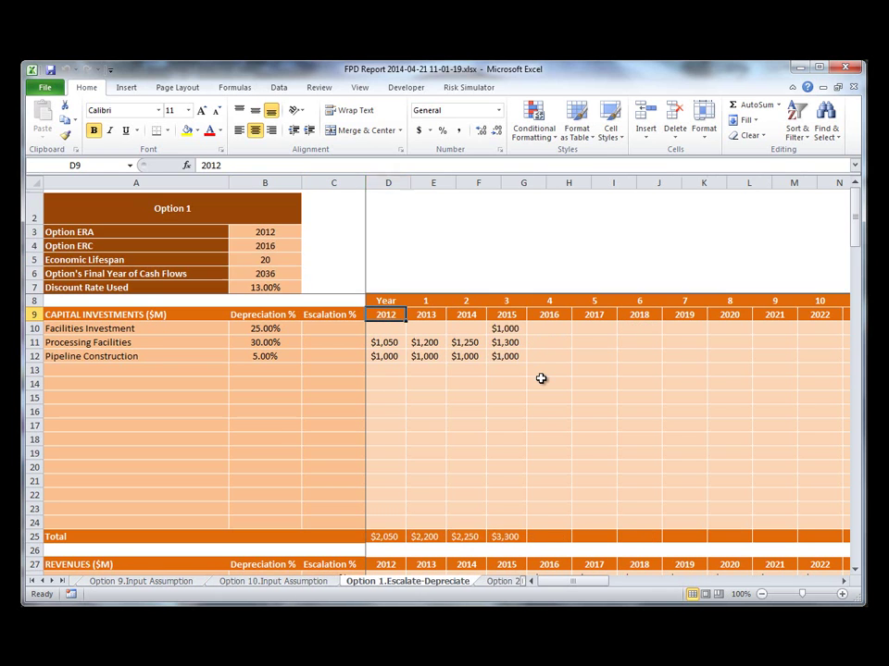
{"action": "key", "text": "ctrl+Page_Up"}
{"action": "key", "text": "ctrl+Page_Up"}
{"action": "left_click", "coordinate": [267, 354]}
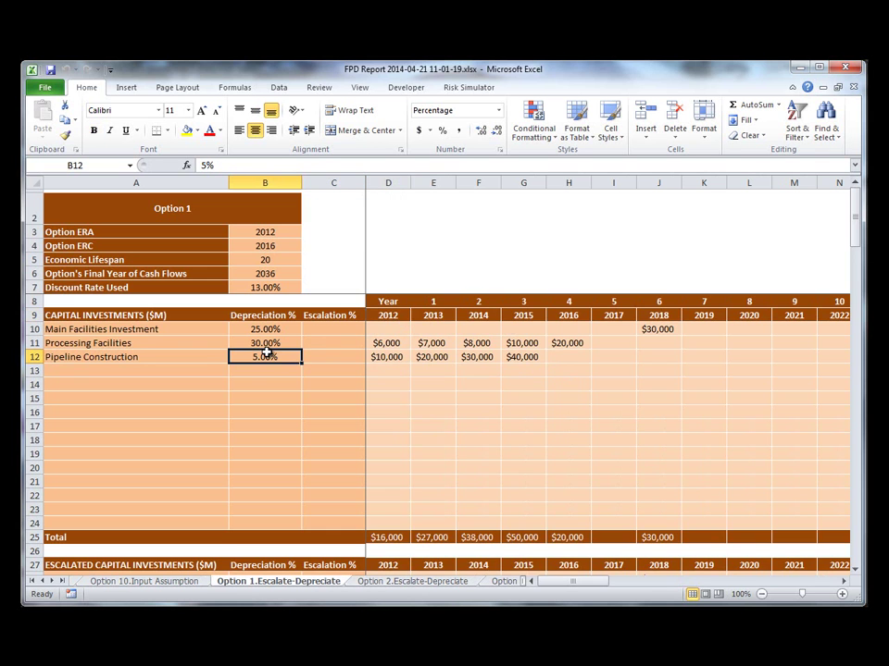
{"action": "scroll", "coordinate": [267, 351], "scroll_direction": "down", "scroll_amount": 20}
{"action": "scroll", "coordinate": [267, 352], "scroll_direction": "up", "scroll_amount": 18}
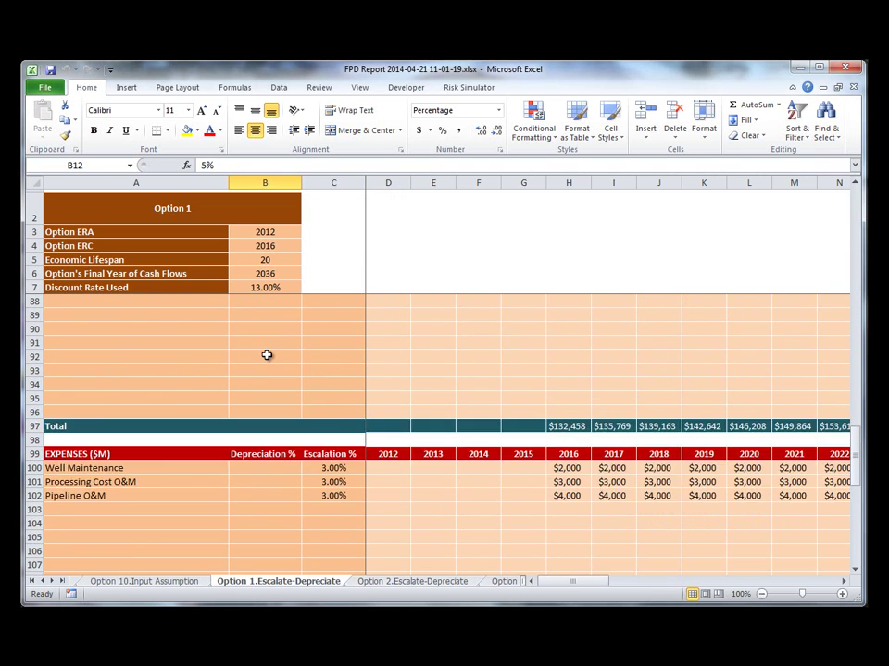
{"action": "scroll", "coordinate": [267, 355], "scroll_direction": "up", "scroll_amount": 3}
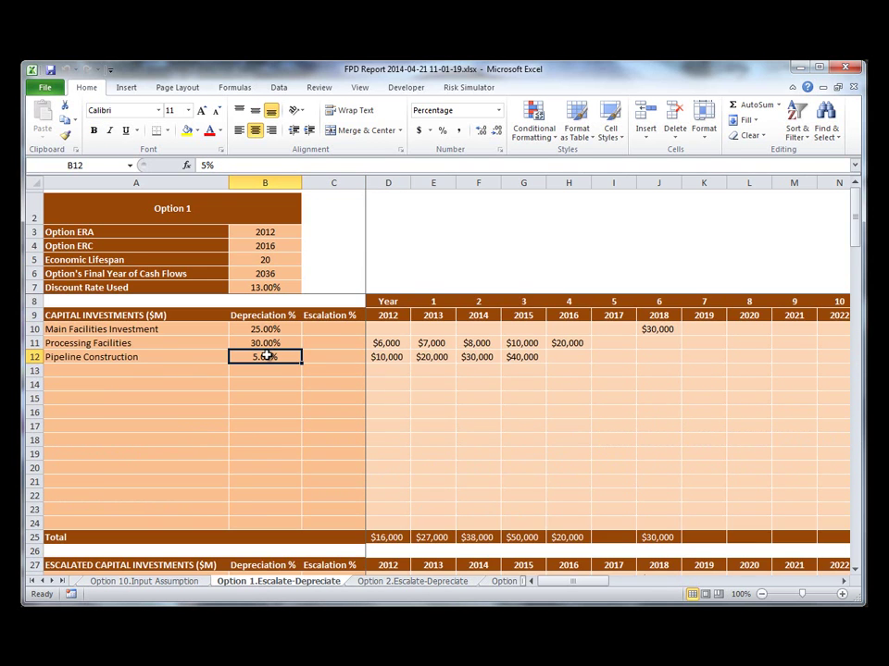
Step: Review Option 1's Cash Flow Model: the 2012 net cash flow and Taxable Income ($M) row
{"action": "key", "text": "ctrl+Page_Down"}
{"action": "key", "text": "ctrl+Page_Down"}
{"action": "key", "text": "ctrl+Page_Down"}
{"action": "key", "text": "ctrl+Page_Down"}
{"action": "key", "text": "ctrl+Page_Down"}
{"action": "key", "text": "ctrl+Page_Down"}
{"action": "key", "text": "ctrl+Page_Down"}
{"action": "key", "text": "ctrl+Page_Down"}
{"action": "key", "text": "ctrl+Page_Down"}
{"action": "key", "text": "ctrl+Page_Down"}
{"action": "key", "text": "ctrl+Page_Down"}
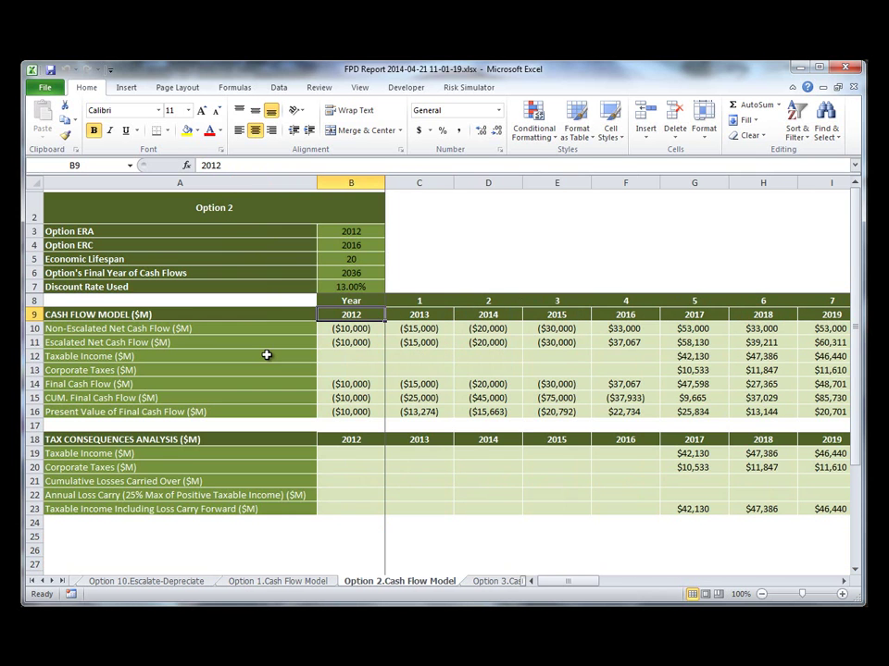
{"action": "key", "text": "ctrl+Page_Up"}
{"action": "left_click", "coordinate": [324, 332]}
{"action": "scroll", "coordinate": [321, 337], "scroll_direction": "down", "scroll_amount": 7}
{"action": "scroll", "coordinate": [321, 337], "scroll_direction": "up", "scroll_amount": 7}
{"action": "mouse_move", "coordinate": [571, 581]}
{"action": "left_mouse_down"}
{"action": "mouse_move", "coordinate": [652, 592]}
{"action": "mouse_move", "coordinate": [568, 584]}
{"action": "left_mouse_up"}
{"action": "left_click", "coordinate": [286, 356]}
Step: Check the 12.00% discount rate on Option 1.Economic Results, then advance to Project.Portfolio-Analysis
{"action": "key", "text": "ctrl+Page_Down"}
{"action": "key", "text": "ctrl+Page_Down"}
{"action": "key", "text": "ctrl+Page_Down"}
{"action": "key", "text": "ctrl+Page_Down"}
{"action": "key", "text": "ctrl+Page_Down"}
{"action": "key", "text": "ctrl+Page_Down"}
{"action": "key", "text": "ctrl+Page_Down"}
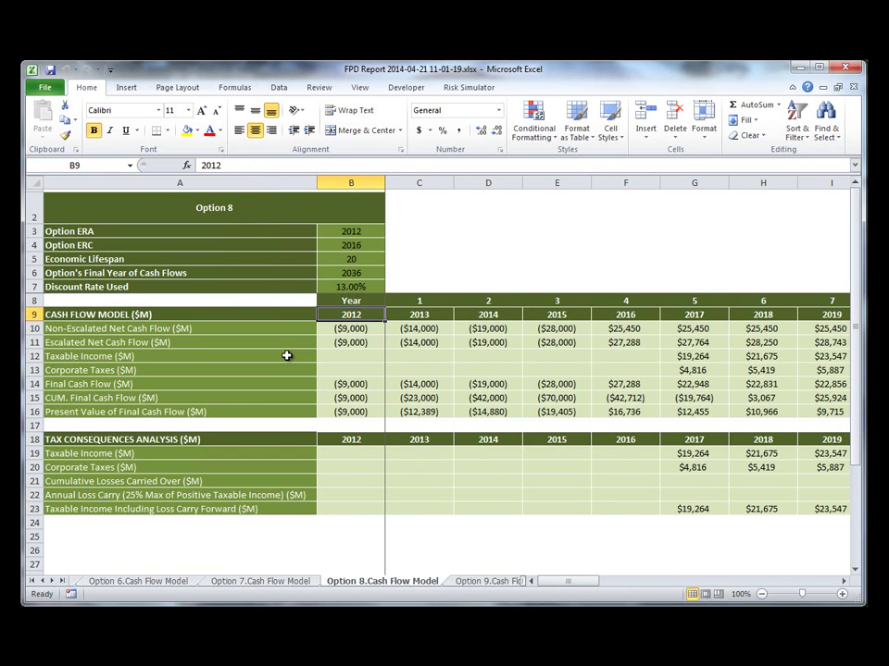
{"action": "key", "text": "ctrl+Page_Down"}
{"action": "key", "text": "ctrl+Page_Down"}
{"action": "key", "text": "ctrl+Page_Down"}
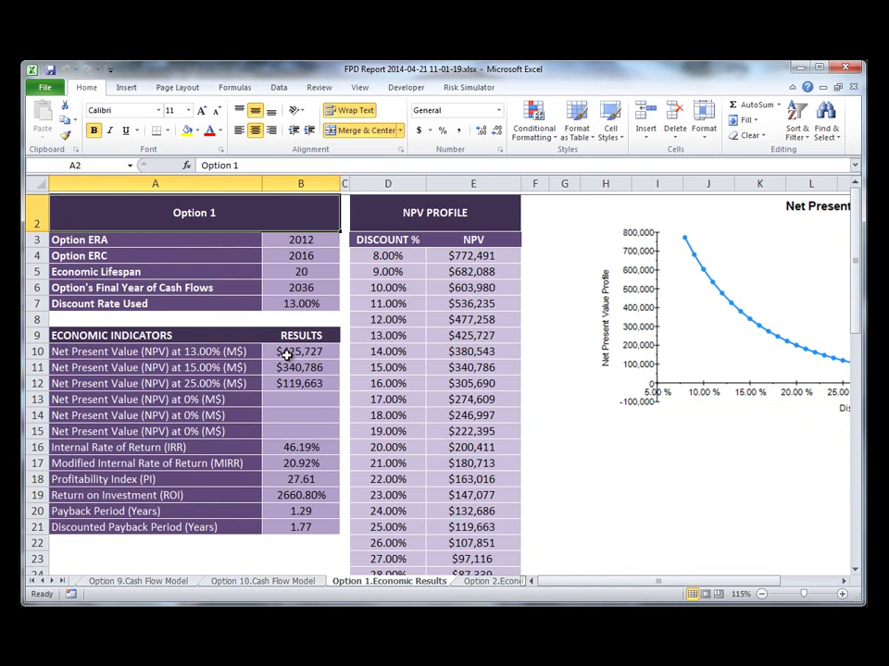
{"action": "left_click", "coordinate": [361, 318]}
{"action": "scroll", "coordinate": [361, 317], "scroll_direction": "down", "scroll_amount": 2}
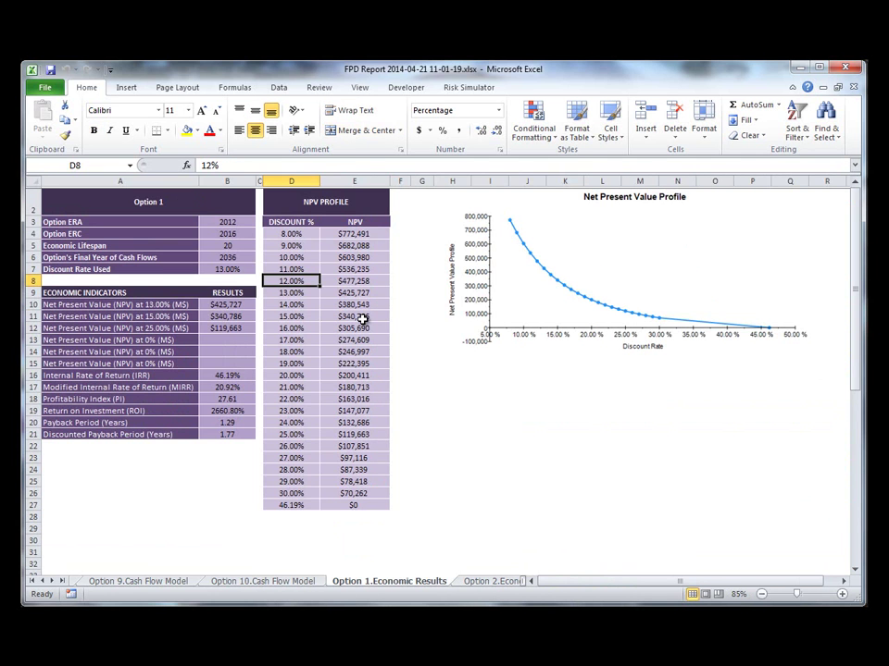
{"action": "scroll", "coordinate": [361, 317], "scroll_direction": "up", "scroll_amount": 1}
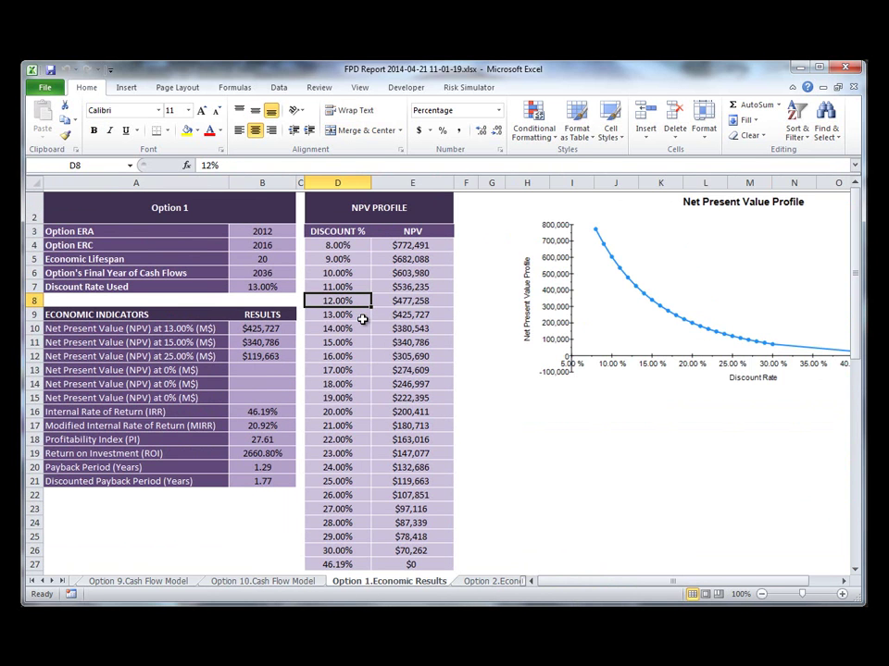
{"action": "key", "text": "ctrl+Page_Down"}
{"action": "key", "text": "ctrl+Page_Down"}
{"action": "key", "text": "ctrl+Page_Down"}
{"action": "key", "text": "ctrl+Page_Down"}
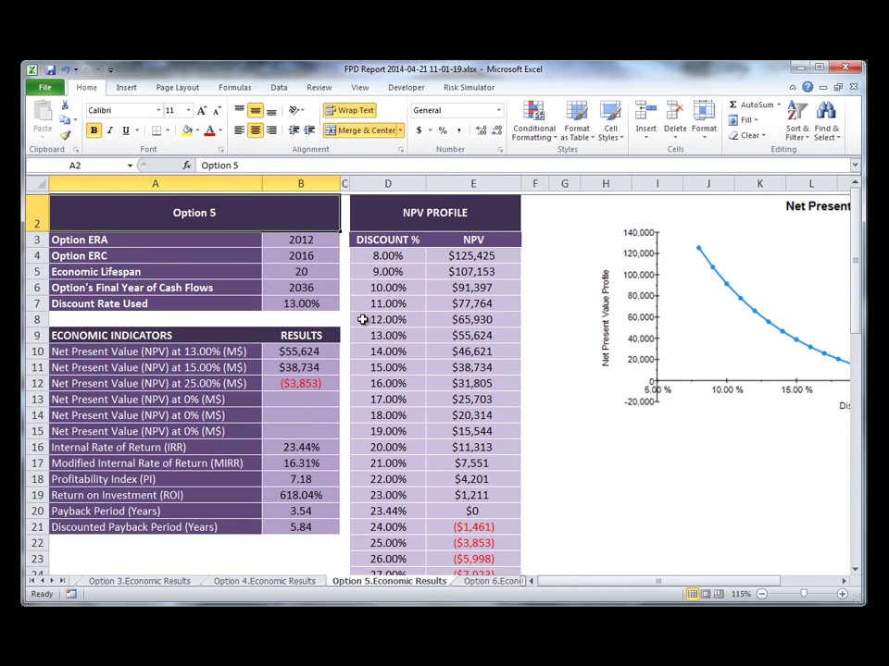
{"action": "key", "text": "ctrl+Page_Down"}
{"action": "key", "text": "ctrl+Page_Down"}
{"action": "key", "text": "ctrl+Page_Down"}
{"action": "key", "text": "ctrl+Page_Down"}
{"action": "key", "text": "ctrl+Page_Down"}
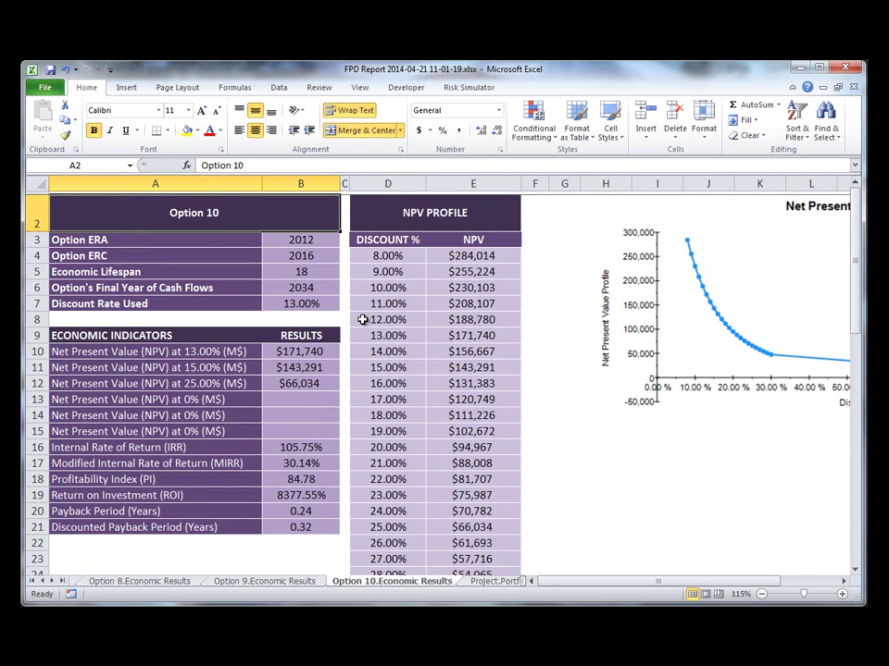
{"action": "key", "text": "ctrl+Page_Down"}
Step: Examine the Option 1–10 results table, including Option 3's 6.63 profitability index and Discounted Payback
{"action": "left_click", "coordinate": [412, 263]}
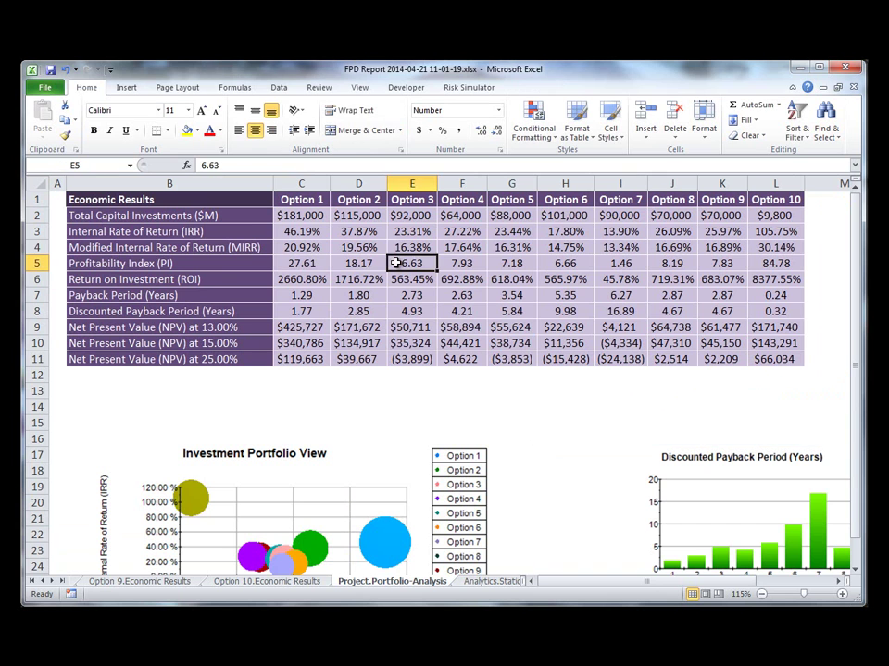
{"action": "left_click_drag", "start_coordinate": [319, 191], "coordinate": [786, 359]}
{"action": "left_click", "coordinate": [266, 317]}
{"action": "scroll", "coordinate": [417, 308], "scroll_direction": "down", "scroll_amount": 3}
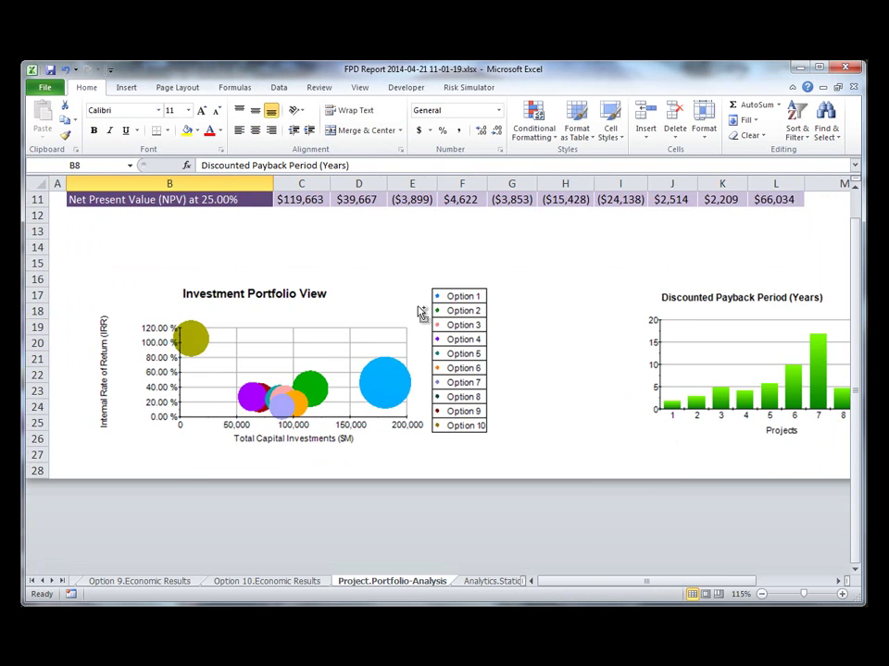
{"action": "scroll", "coordinate": [421, 311], "scroll_direction": "down", "scroll_amount": 1, "text": "ctrl"}
Step: Pass through Analytics.Static-Tornado's Expenses row and the Tornado Chart to Analytics.Scenario-Out-Table
{"action": "key", "text": "ctrl+Page_Down"}
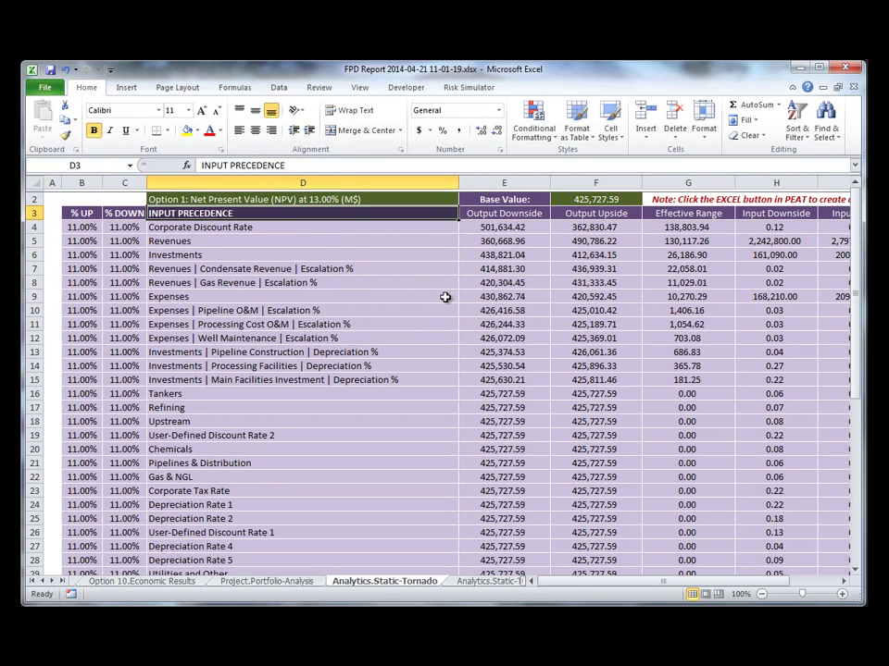
{"action": "left_click", "coordinate": [445, 297]}
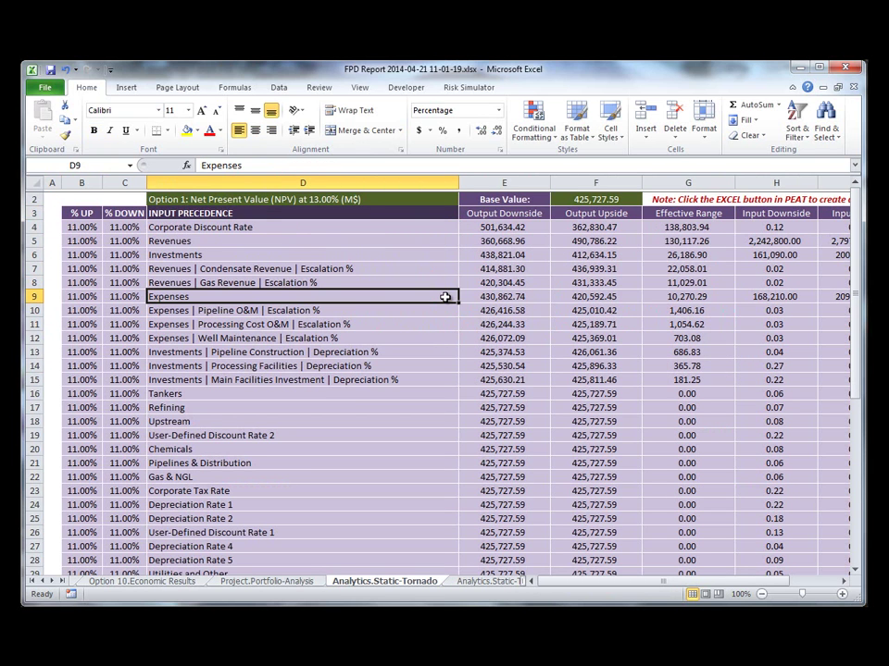
{"action": "key", "text": "ctrl+Page_Down"}
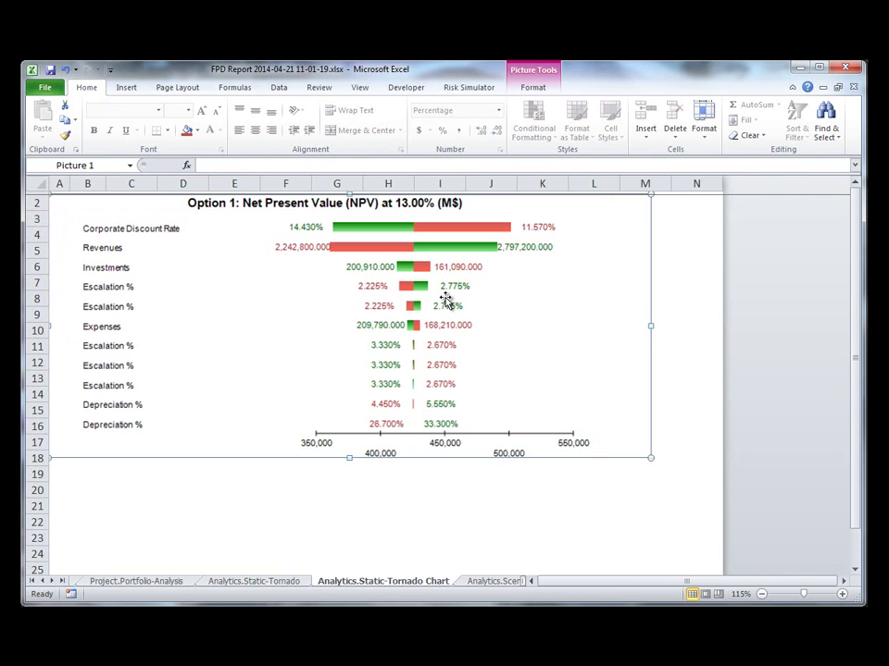
{"action": "left_click", "coordinate": [294, 518]}
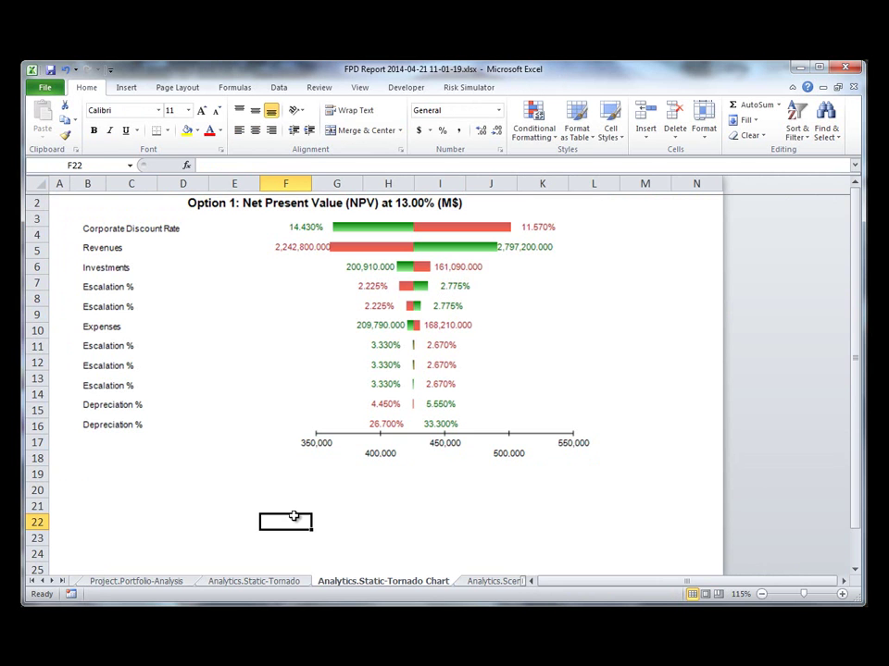
{"action": "key", "text": "ctrl+Page_Down"}
Step: On Simulation.Simulation-Result, check the Trials value 1,000.00 and the CV statistic
{"action": "left_click", "coordinate": [294, 516]}
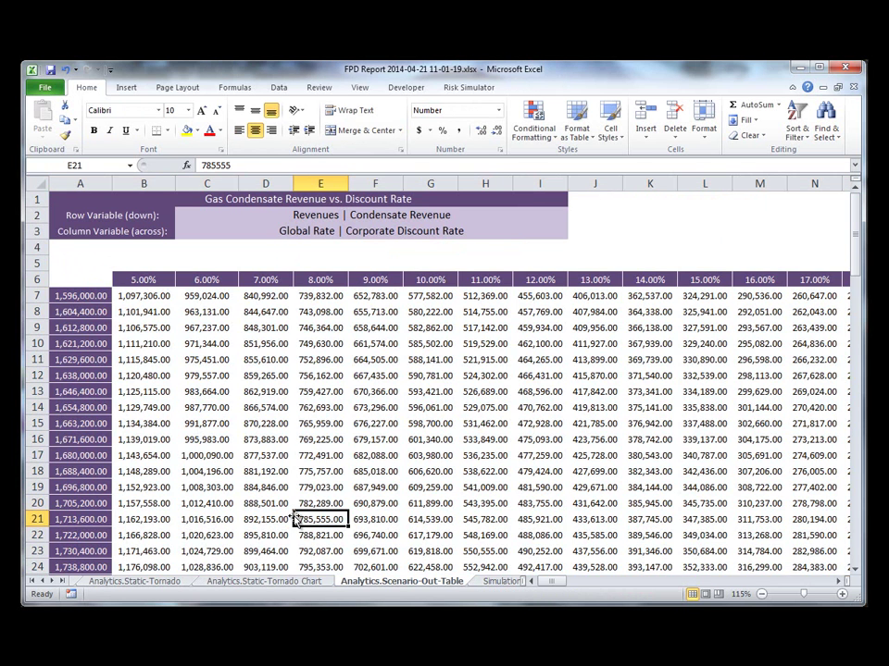
{"action": "key", "text": "ctrl+Page_Down"}
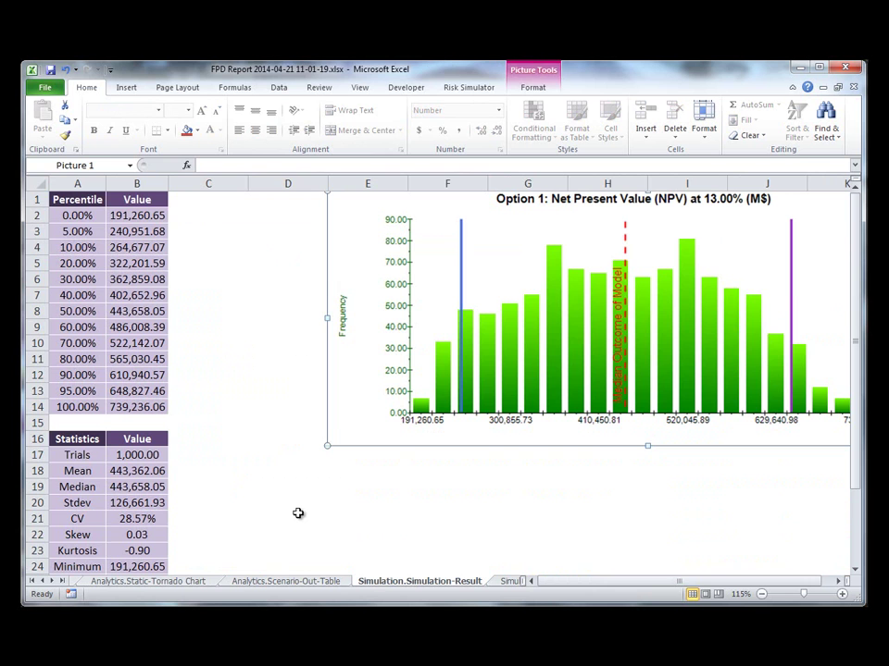
{"action": "left_click", "coordinate": [282, 519]}
{"action": "left_click", "coordinate": [137, 456]}
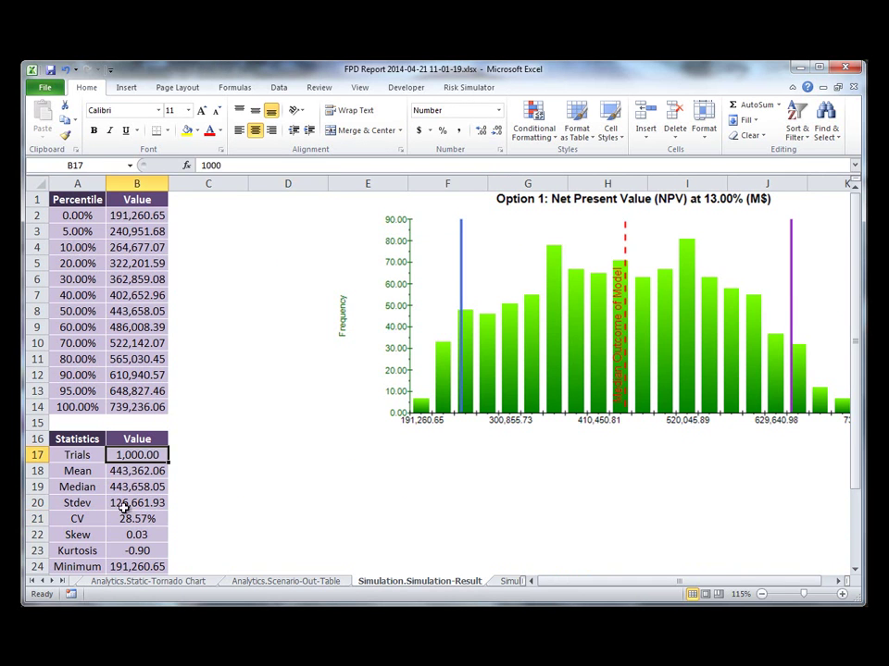
{"action": "left_click", "coordinate": [116, 519]}
Step: Advance through Overlay-Result, Analy-Alternative and Dynamic-Sensitivity to OptionsStrategies.Tree1
{"action": "key", "text": "ctrl+Page_Down"}
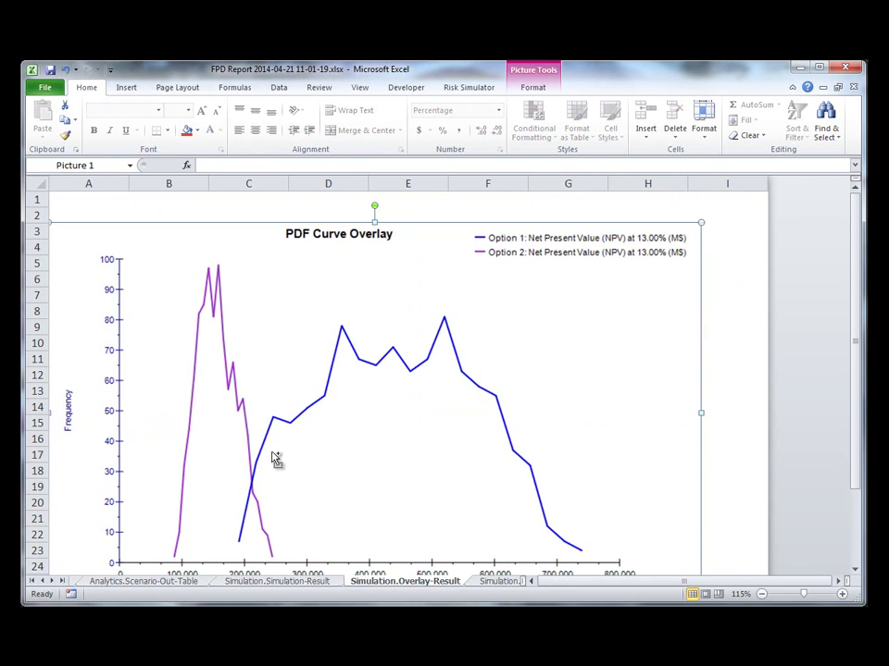
{"action": "key", "text": "ctrl+Page_Down"}
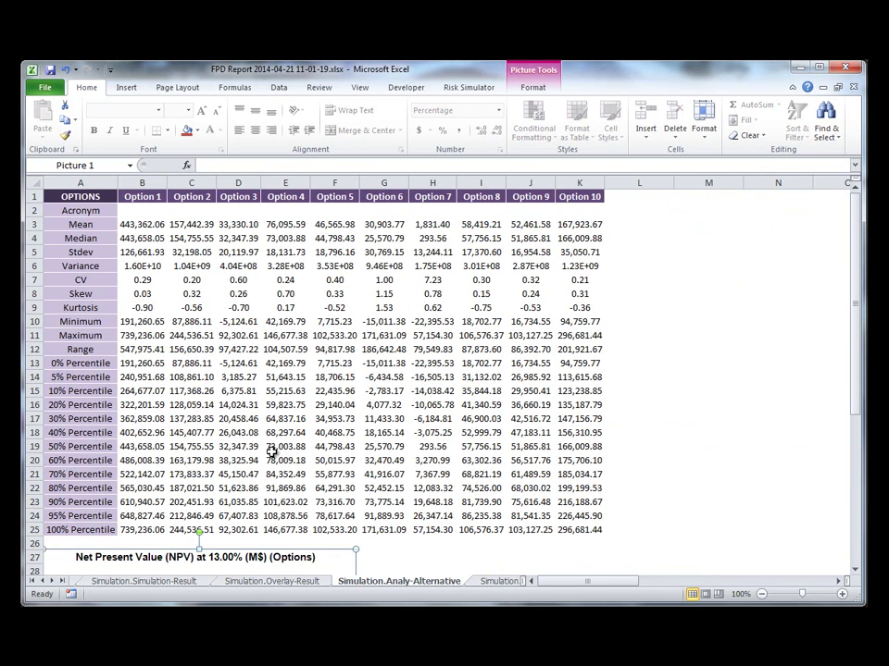
{"action": "key", "text": "ctrl+Page_Down"}
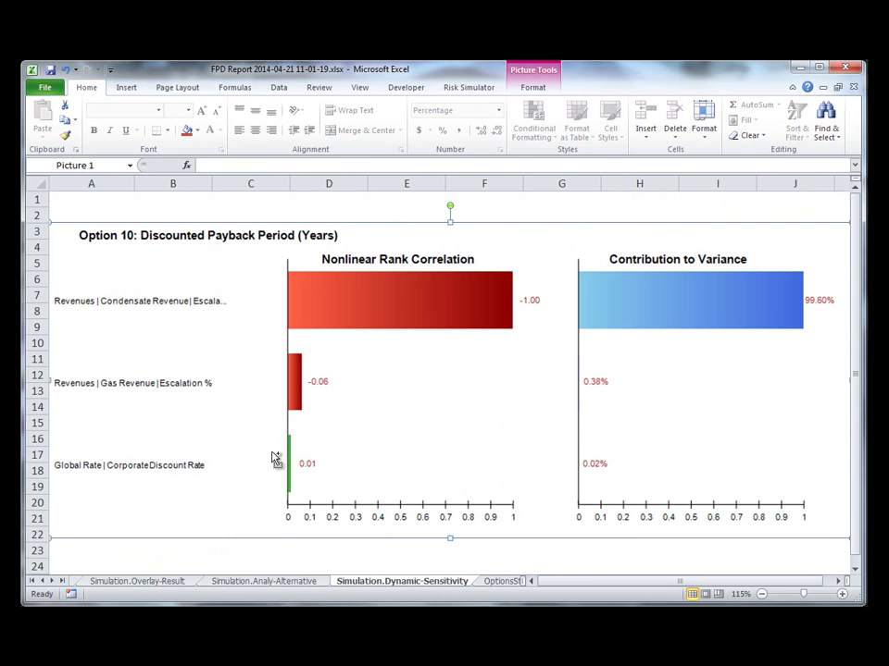
{"action": "key", "text": "ctrl+Page_Down"}
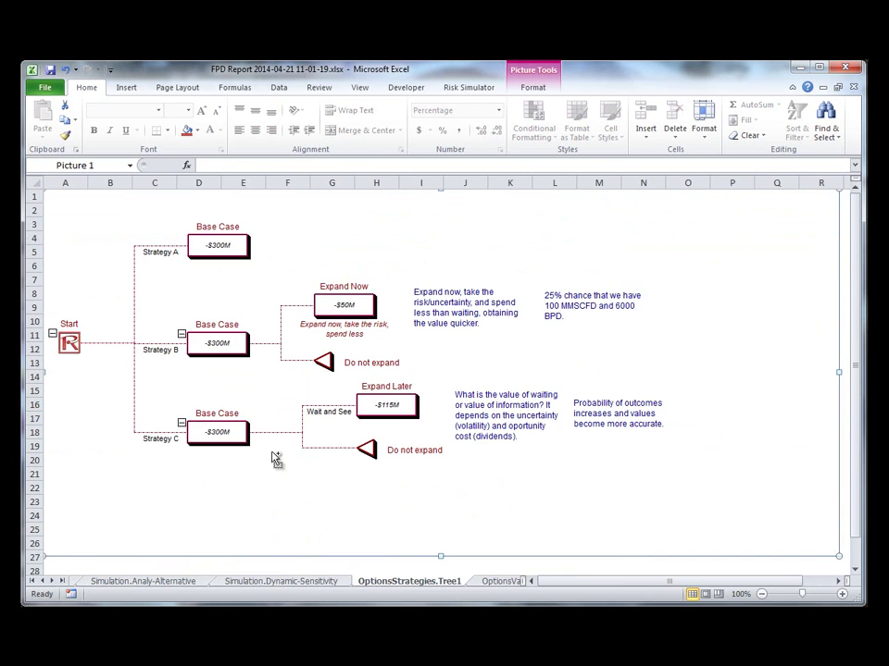
Step: Visit the OptionsValuation sheets, Optimization-Grid and Optimization-Chart, then return to OptionsValuation.Tornado
{"action": "key", "text": "ctrl+Page_Down"}
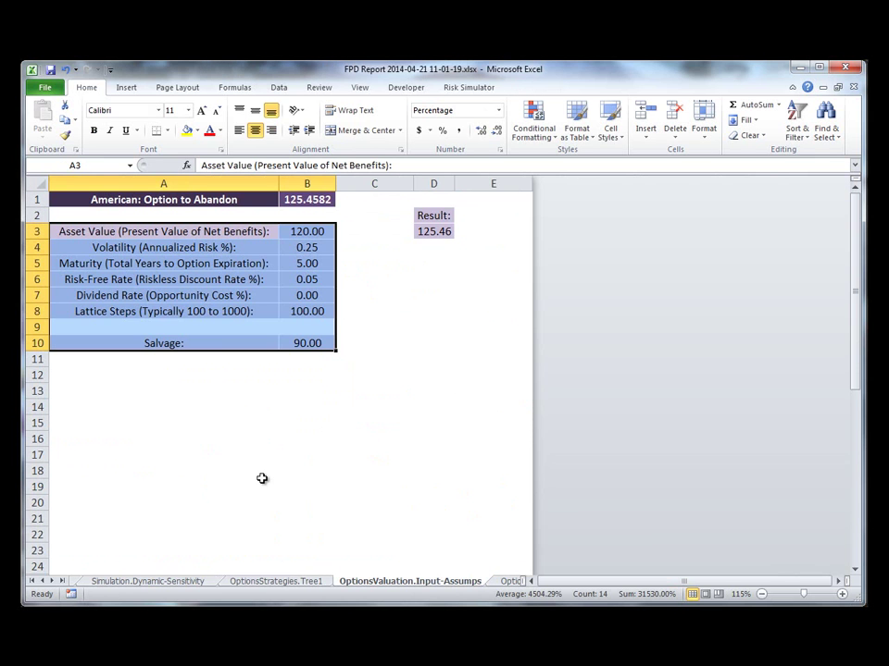
{"action": "key", "text": "ctrl+Page_Down"}
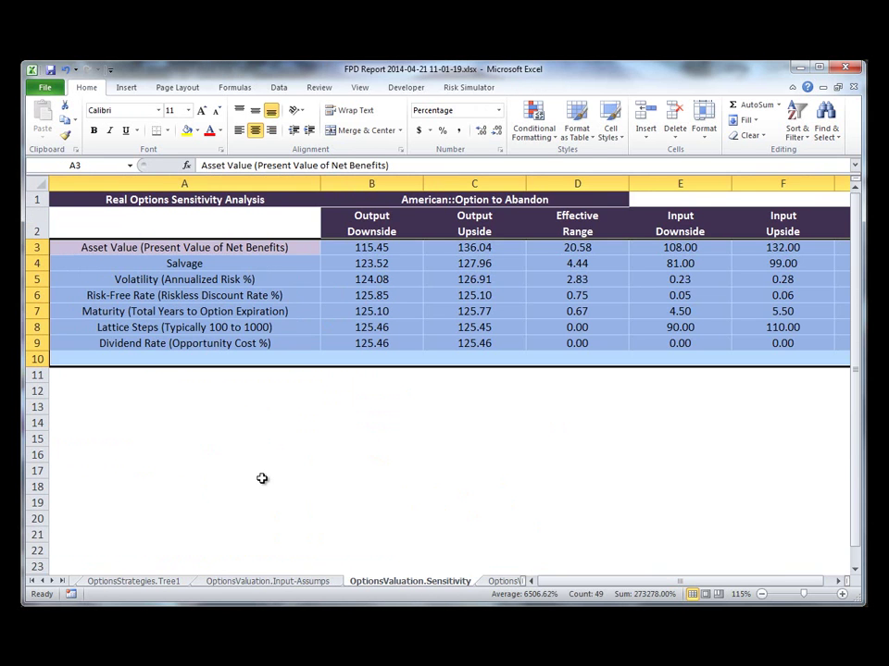
{"action": "key", "text": "ctrl+Page_Down"}
{"action": "key", "text": "ctrl+Page_Down"}
{"action": "key", "text": "ctrl+Page_Down"}
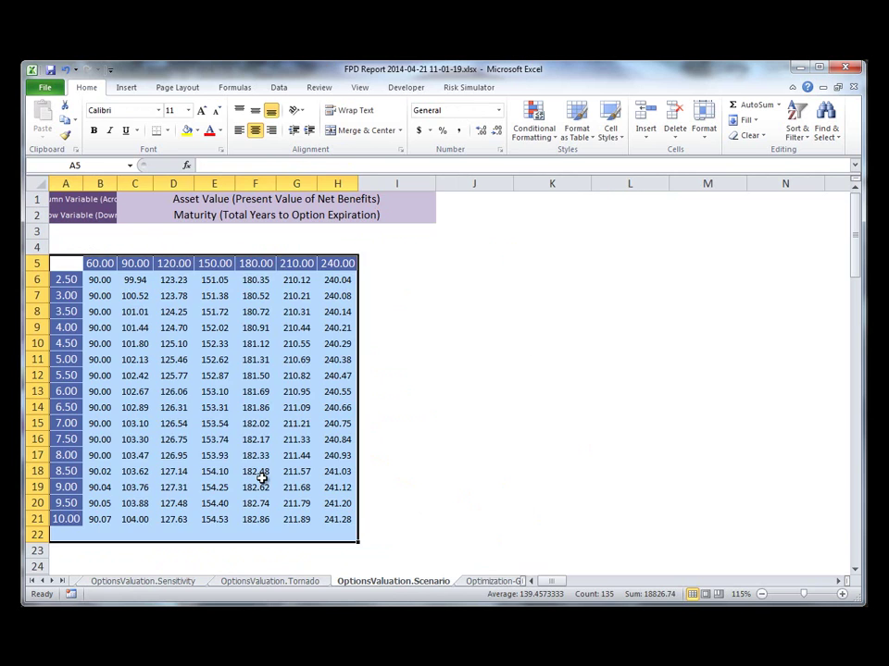
{"action": "key", "text": "ctrl+Page_Down"}
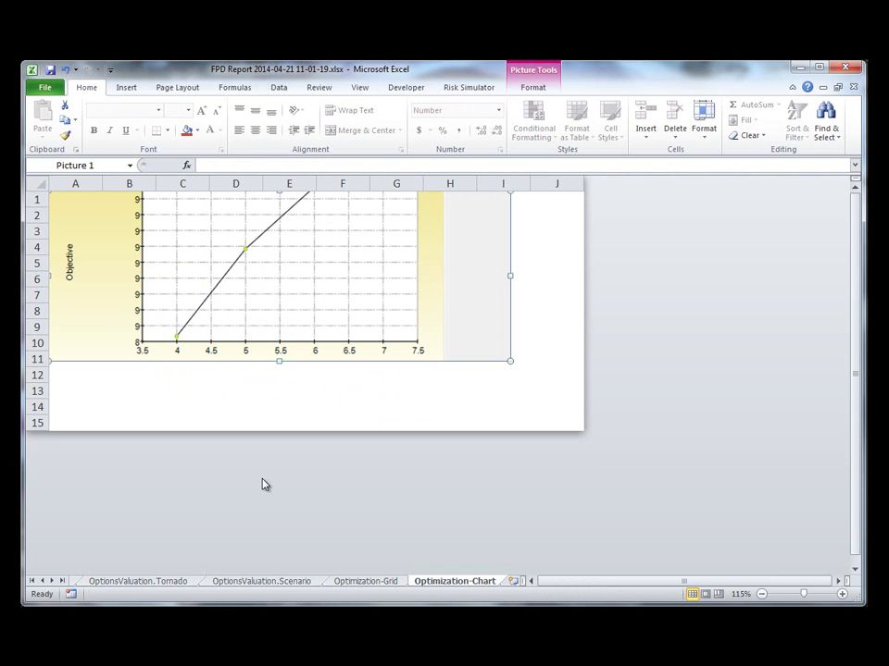
{"action": "key", "text": "ctrl+Page_Up"}
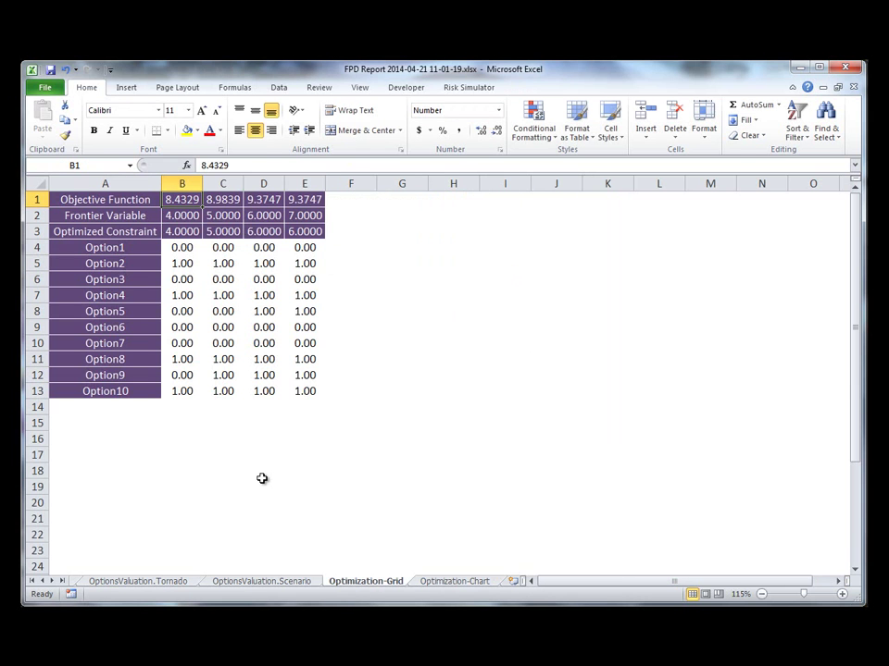
{"action": "key", "text": "ctrl+Page_Up"}
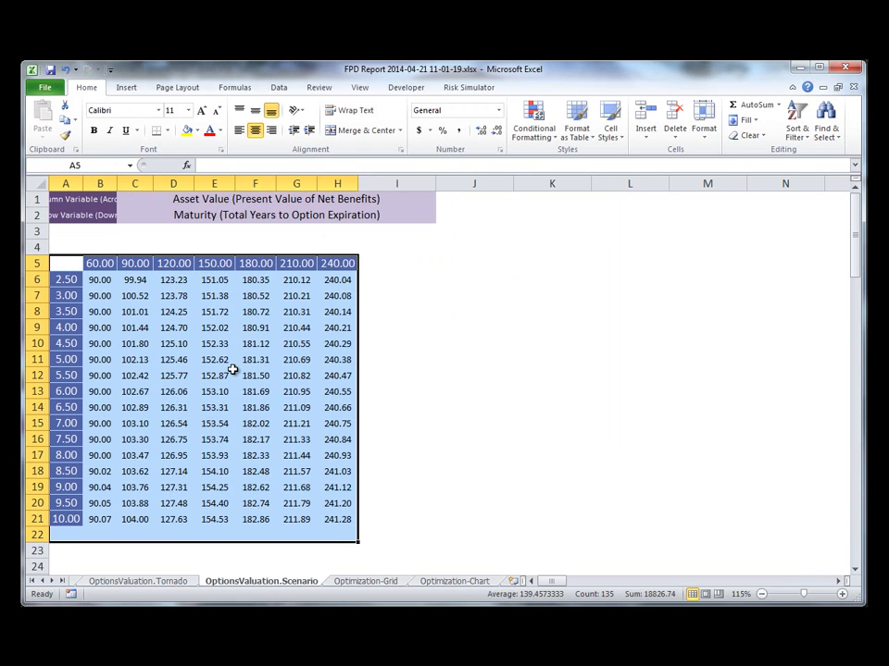
{"action": "key", "text": "ctrl+Page_Up"}
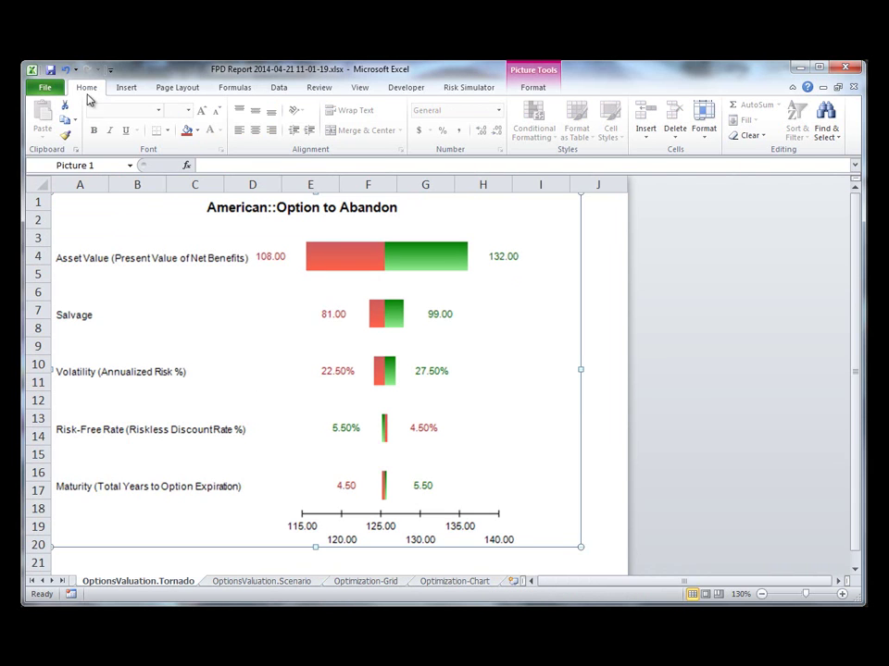
{"action": "left_click", "coordinate": [606, 368]}
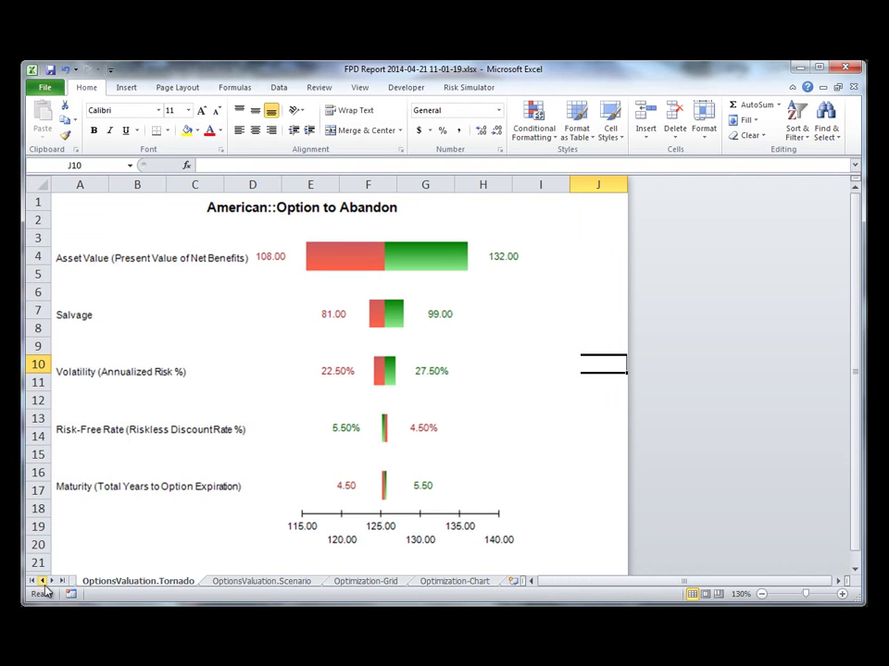
Step: Scroll the sheet tab bar back to the first tab, Option 1.Input Assumption
{"action": "left_click", "coordinate": [33, 582]}
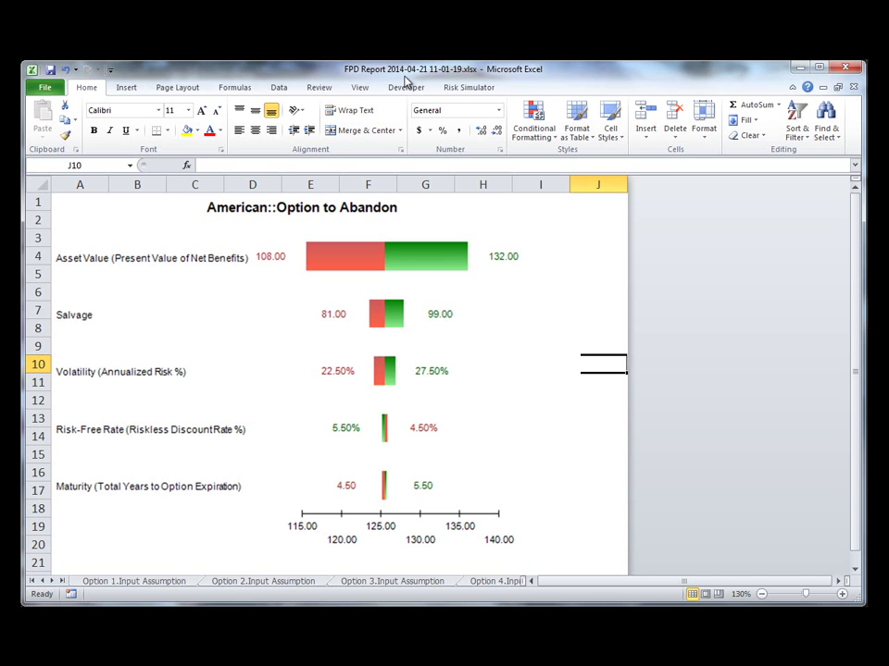
{"action": "left_click", "coordinate": [44, 87]}
{"action": "left_click", "coordinate": [90, 128]}
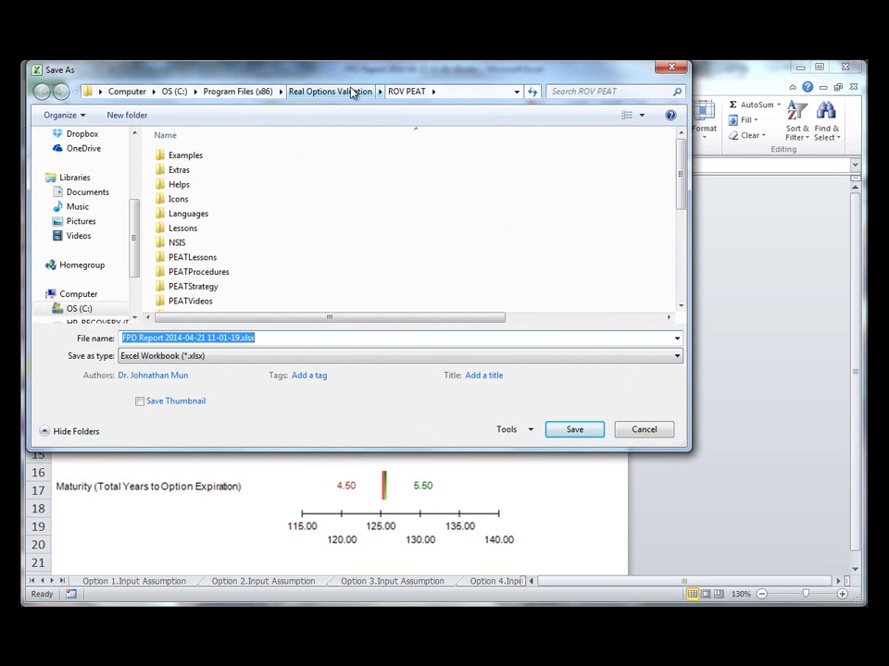
Step: Dismiss the Save As dialog with its Close (X) button, saving nothing
{"action": "left_click", "coordinate": [674, 69]}
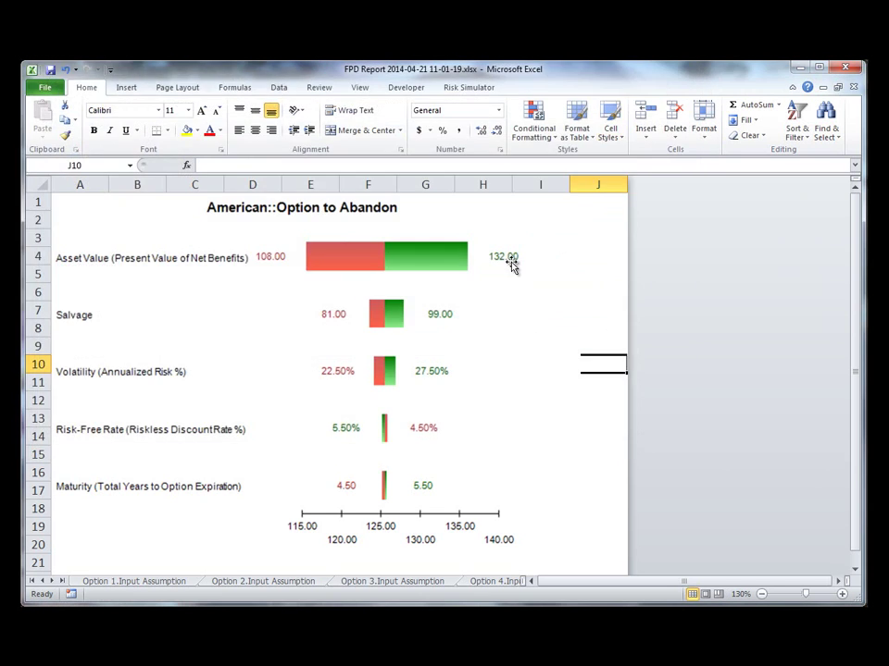